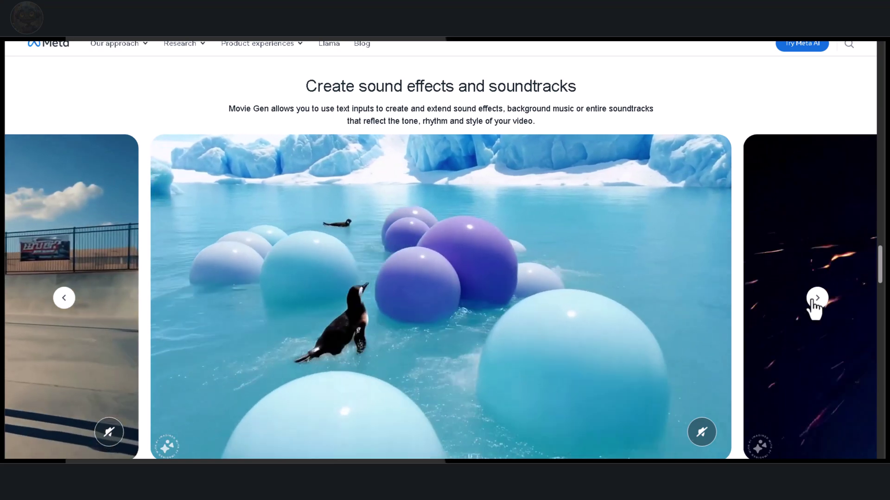
# Advance the example carousel twice, then scroll the Movie Gen comparison page down to Example 2
pyautogui.click(814, 301)
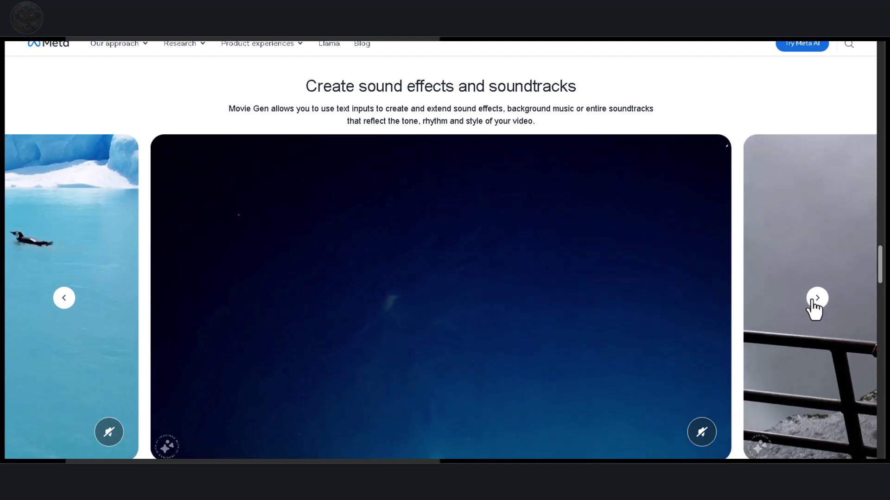
pyautogui.click(814, 301)
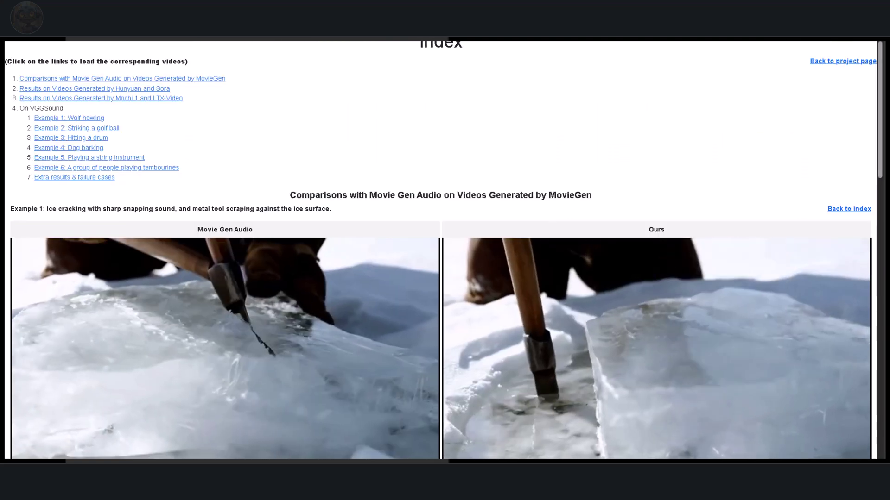
pyautogui.scroll(-2, 725, 181)
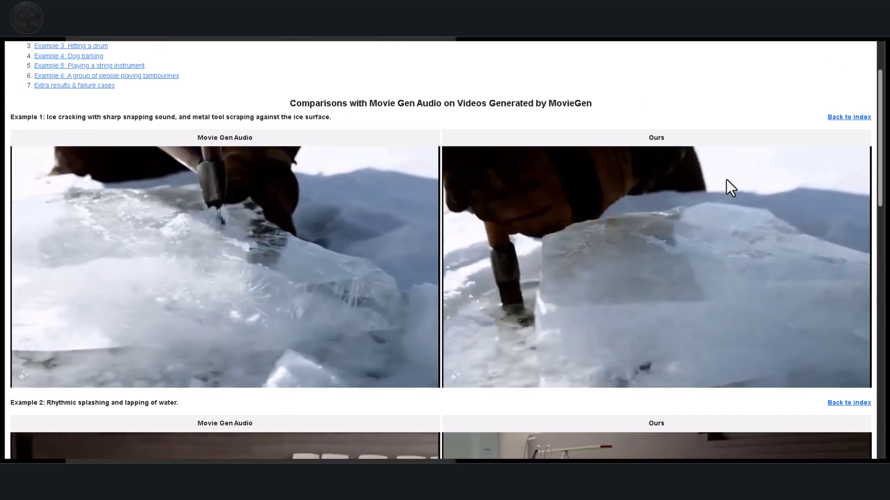
pyautogui.scroll(-2, 727, 179)
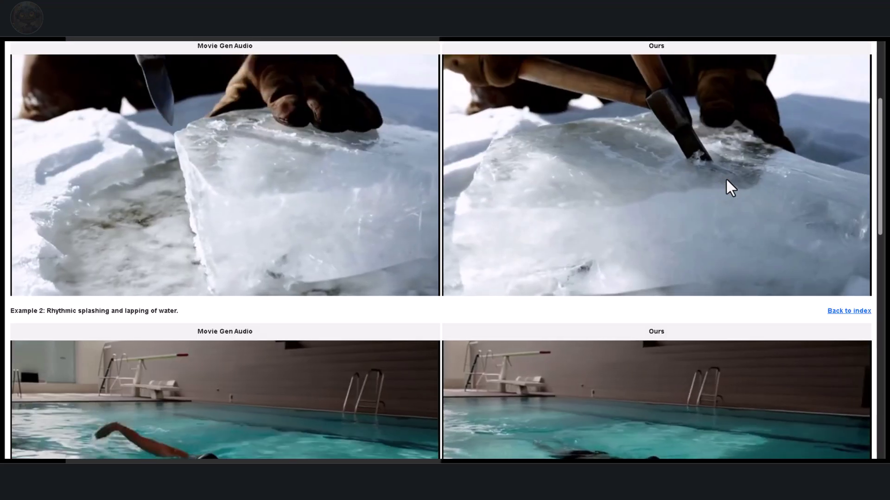
pyautogui.scroll(-2, 726, 179)
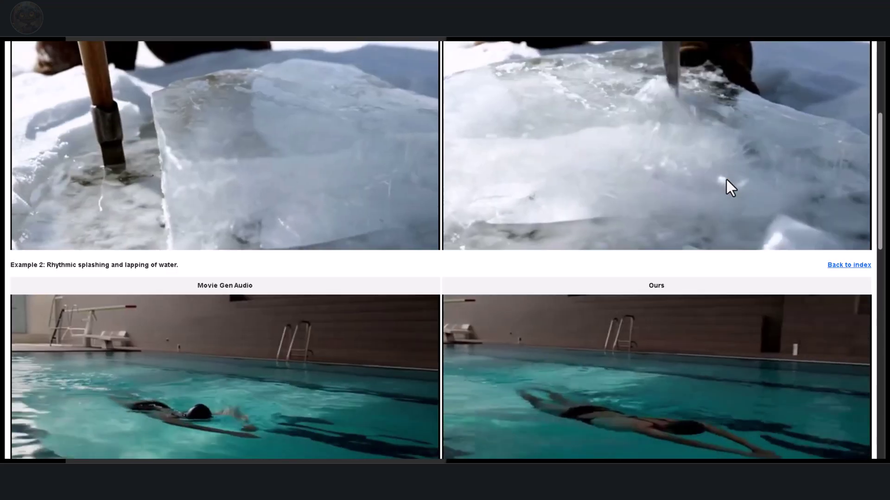
pyautogui.scroll(-1, 727, 180)
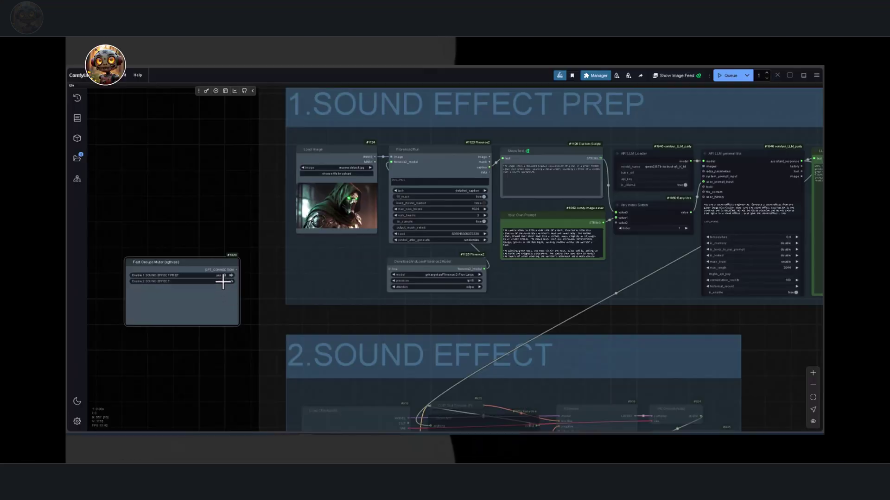
# Pan and zoom across the Sound Effect Prep graph to inspect its nodes
pyautogui.moveTo(282, 288); pyautogui.dragTo(192, 284)
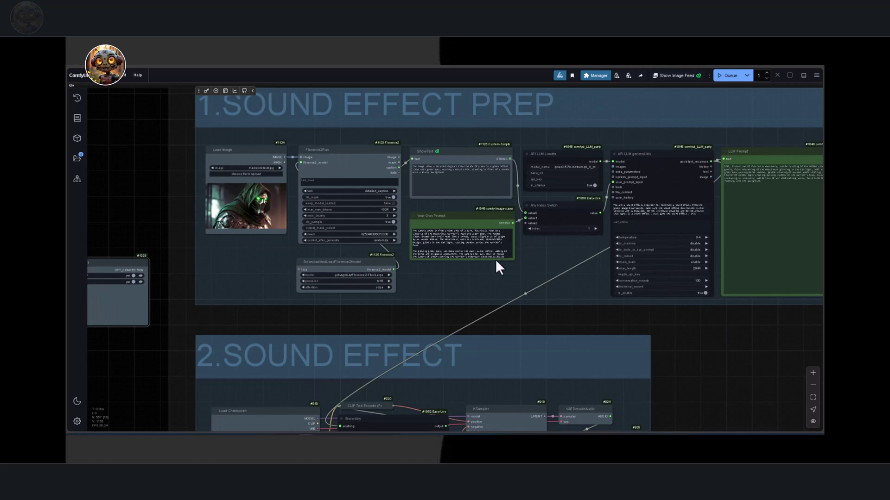
pyautogui.scroll(7, 235, 203)
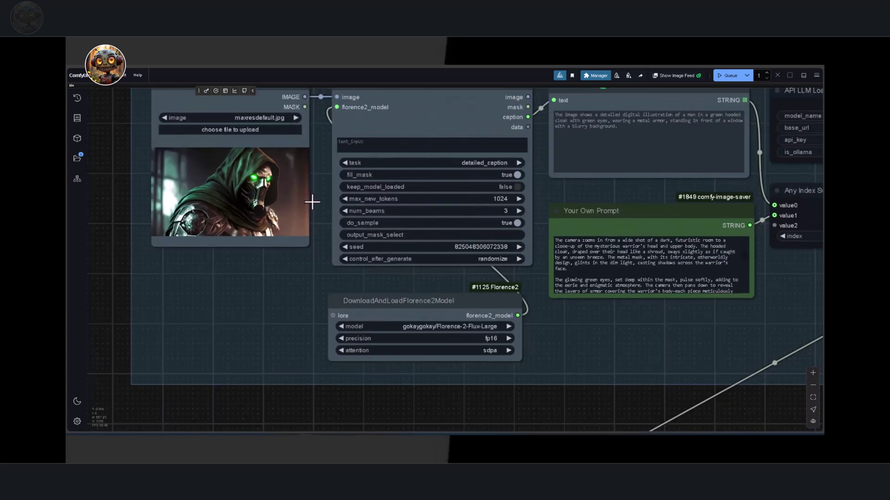
pyautogui.moveTo(537, 188); pyautogui.dragTo(359, 210)
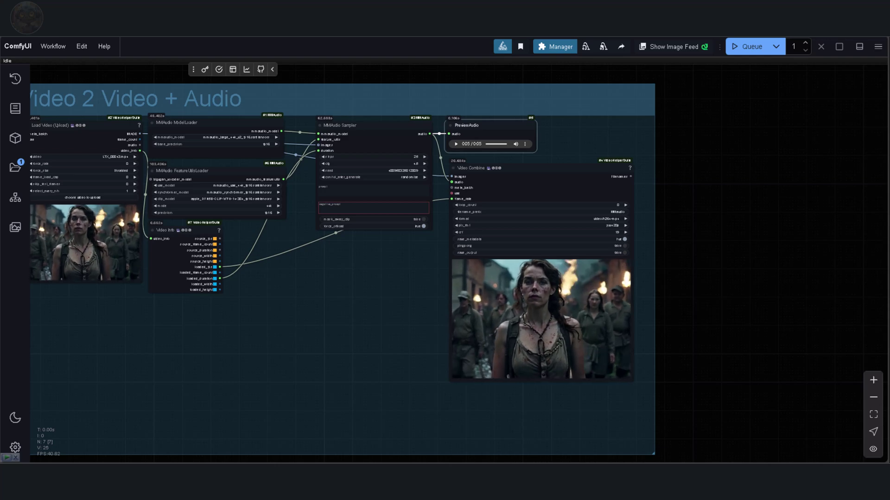
# Frame the whole Video 2 Video + Audio group, including its audio and video outputs, in view
pyautogui.moveTo(568, 312)
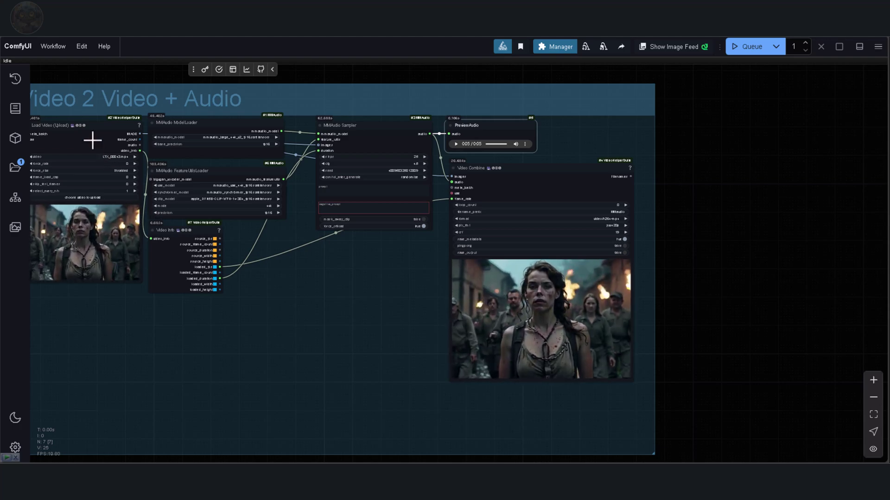
pyautogui.press('.')
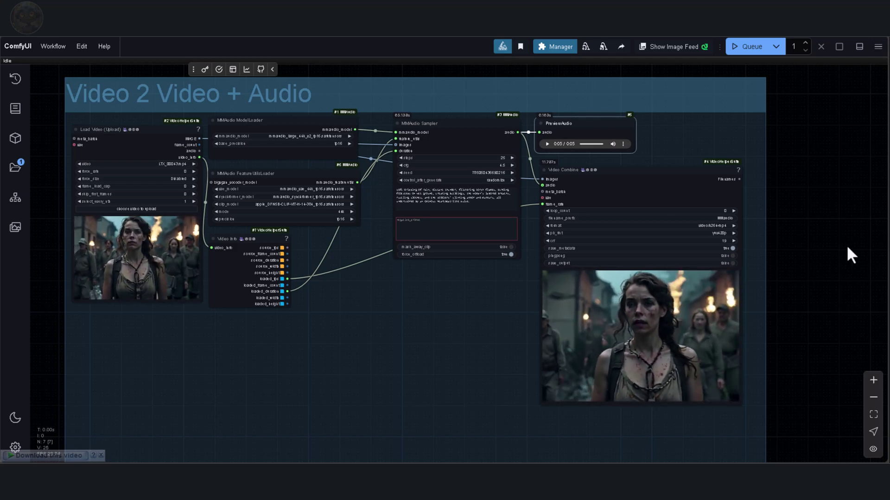
# Set the Video Combine node's save_output to true so the combined video is saved
pyautogui.scroll(5, 867, 291)
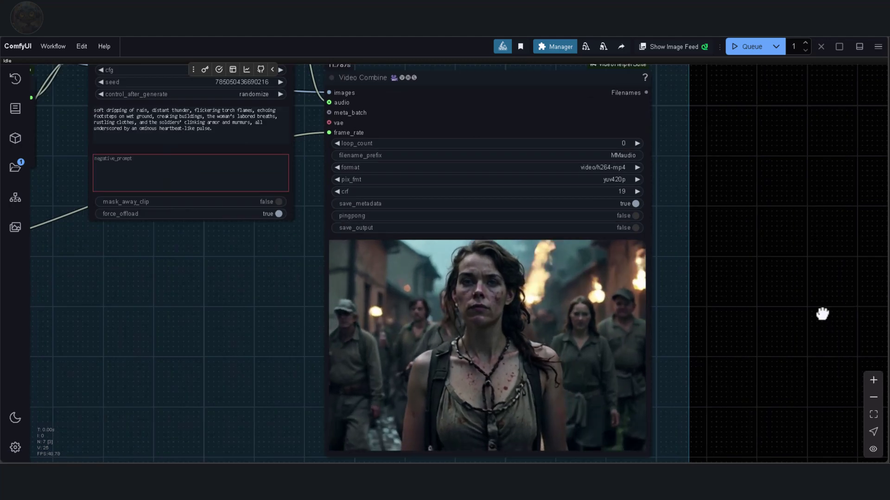
pyautogui.moveTo(824, 314); pyautogui.dragTo(821, 298)
pyautogui.moveTo(531, 323)
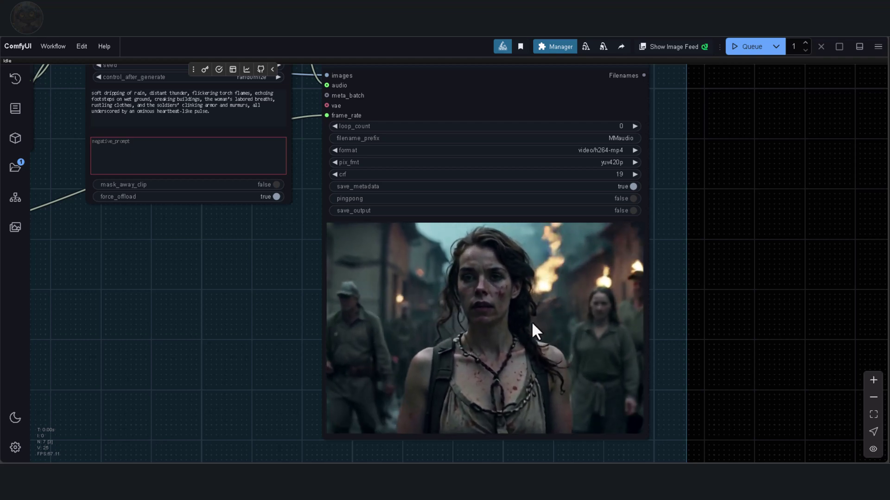
pyautogui.moveTo(600, 328)
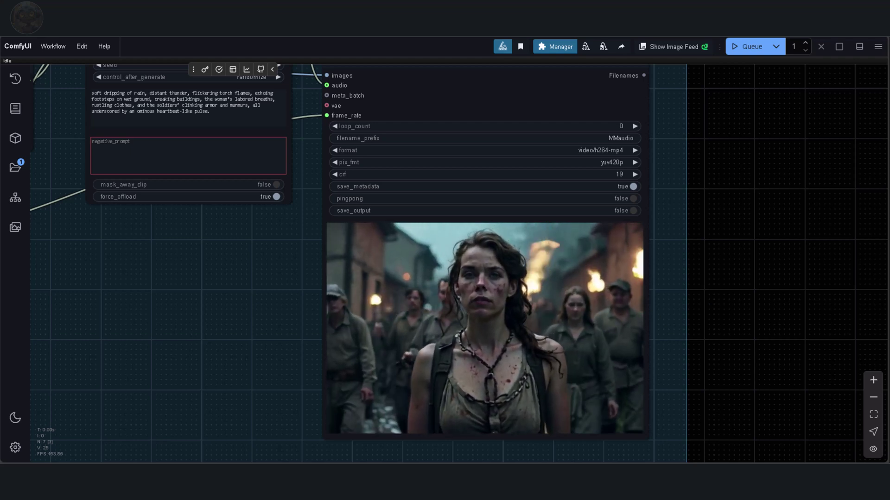
pyautogui.scroll(-2, 675, 449)
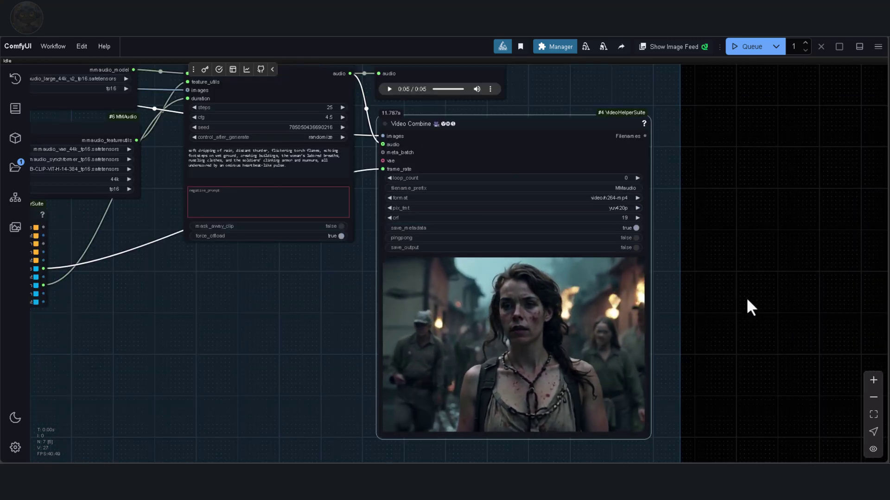
pyautogui.click(636, 248)
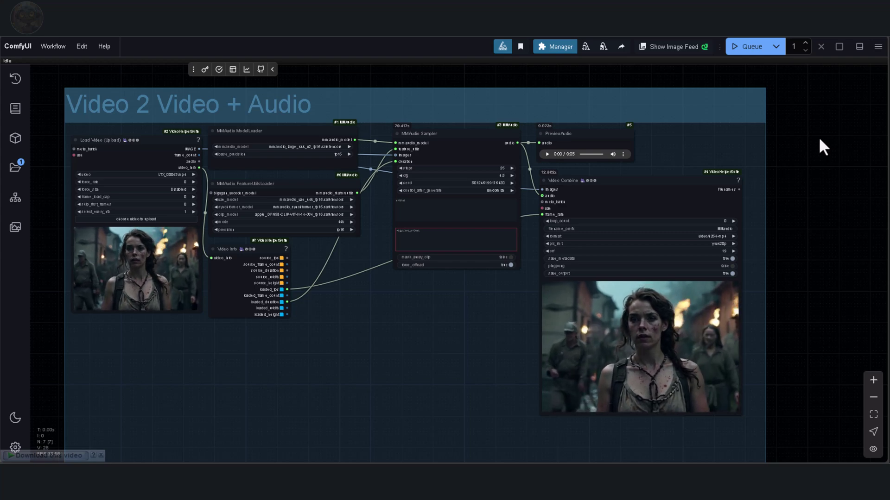
# Play the generated audio and save it as a FLAC file named 'video1 audio 1_flac'
pyautogui.click(547, 154)
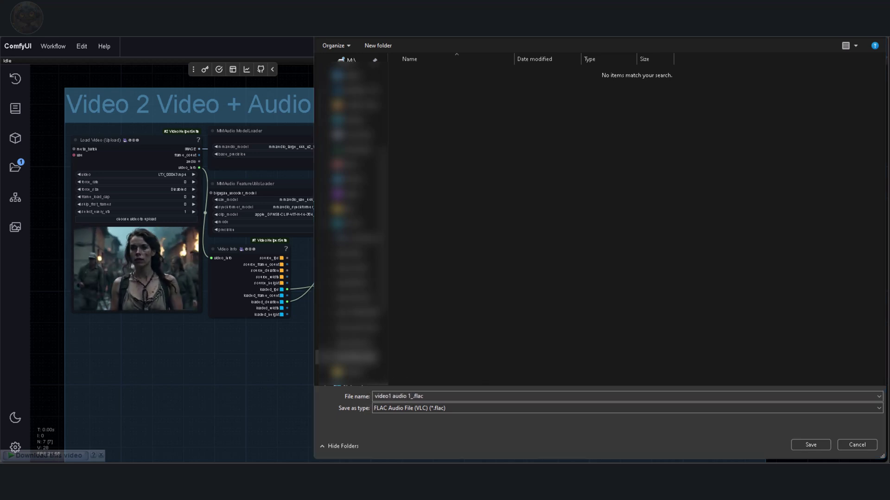
pyautogui.press('Return')
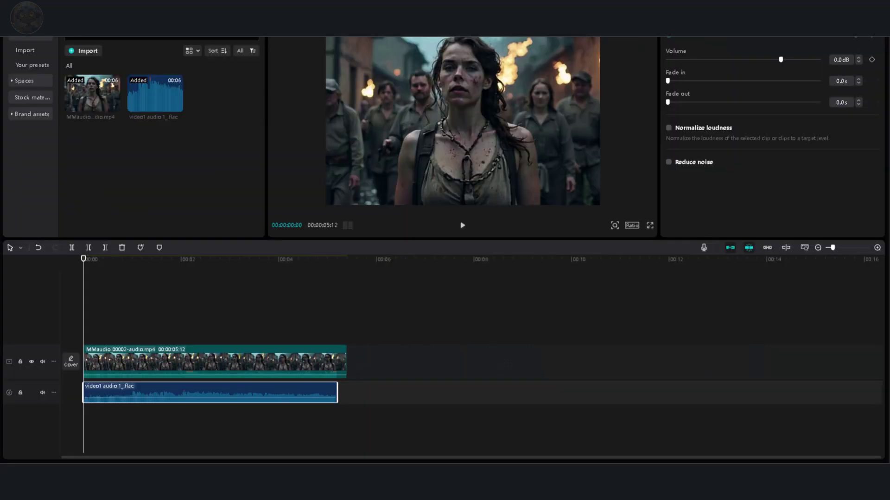
# Play the MMaudio_00002-audio.mp4 clip with the FLAC track, stop, and replay it from the start
pyautogui.click(463, 226)
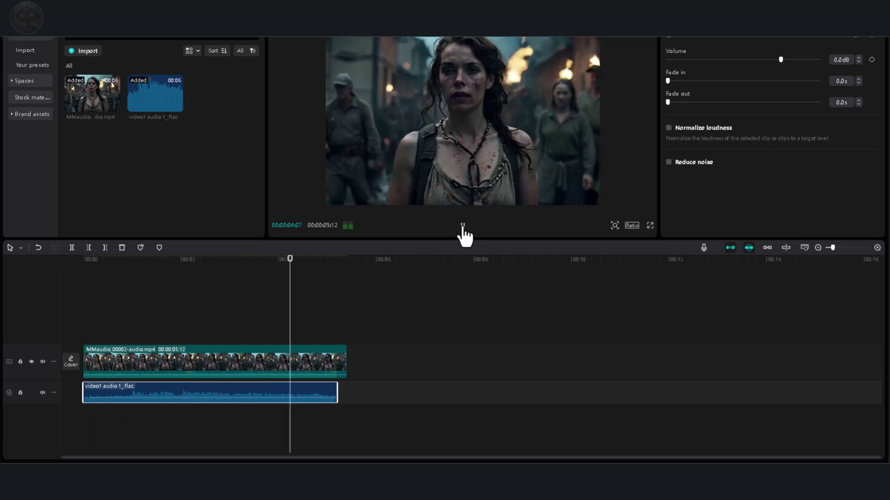
pyautogui.click(462, 226)
pyautogui.click(463, 226)
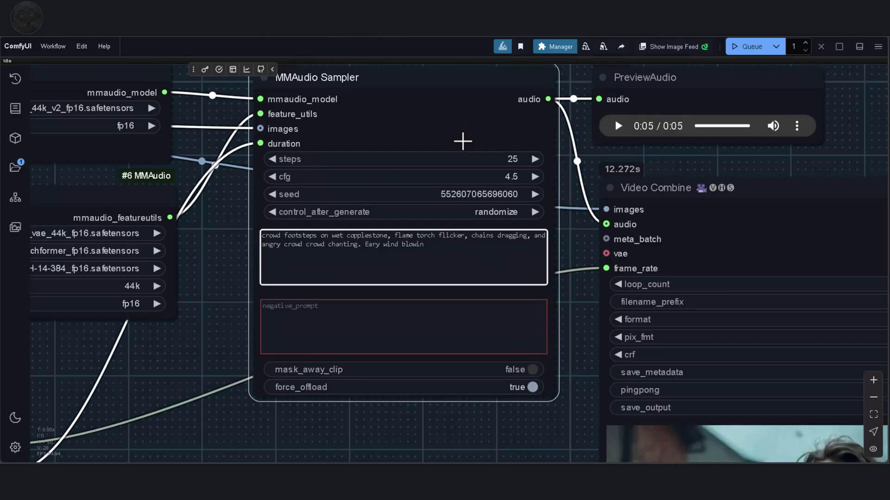
# Finish the MMAudio Sampler prompt of crowd footsteps, torch flicker, chains, chanting and blowing wind
pyautogui.scroll(2, 462, 137)
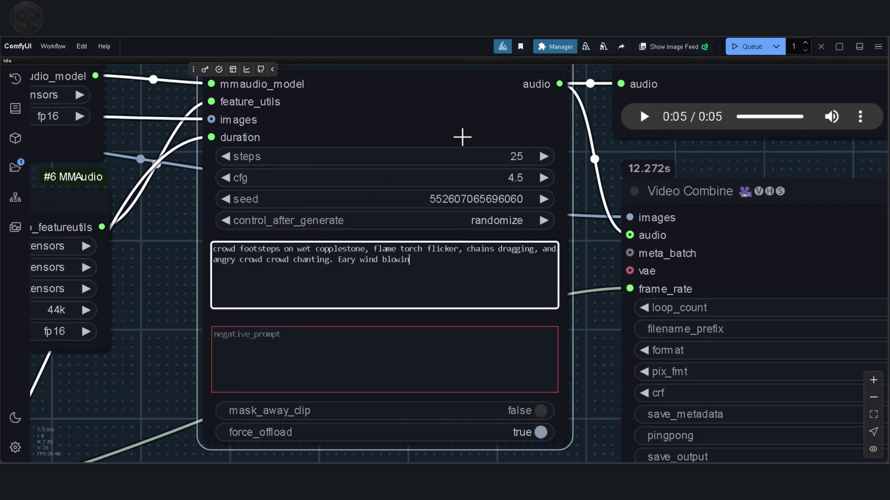
pyautogui.write('g')
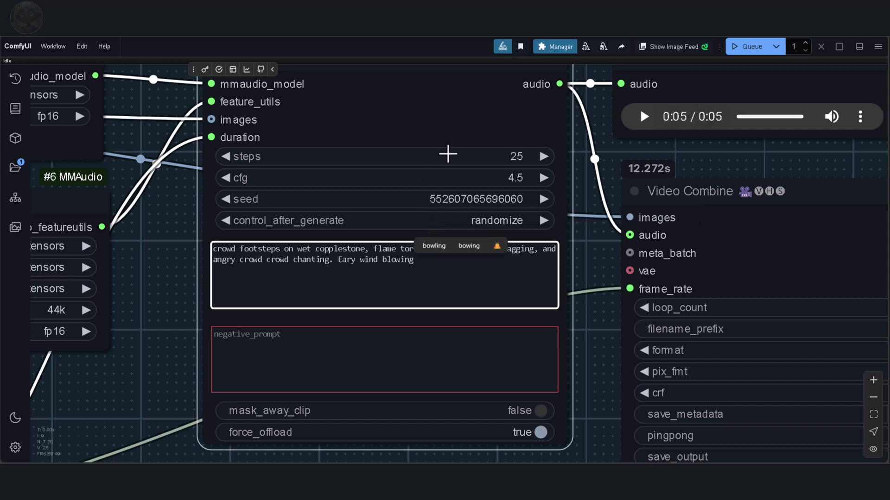
pyautogui.click(425, 110)
# Zoom and pan out until the whole workflow and Video Combine preview are visible
pyautogui.scroll(-2, 426, 113)
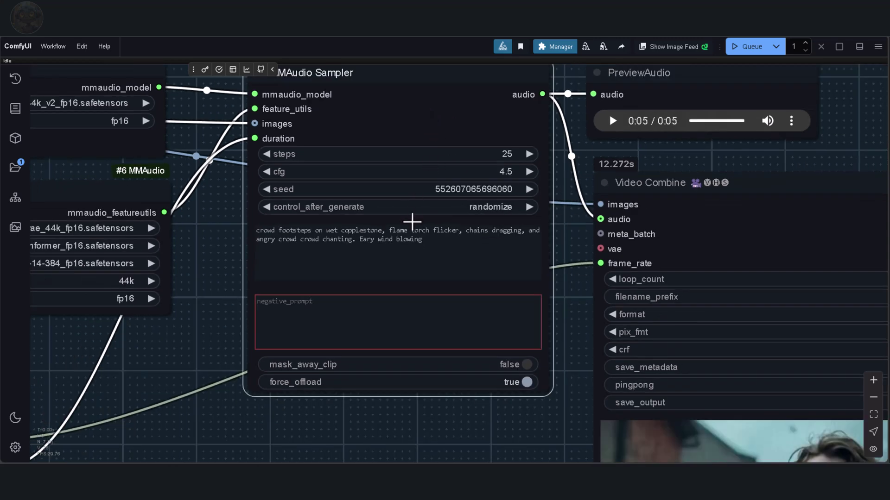
pyautogui.scroll(-4, 463, 114)
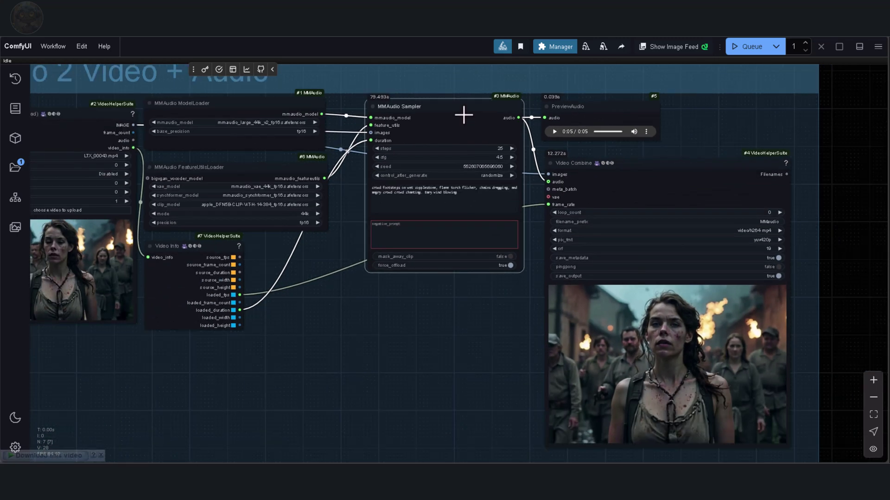
pyautogui.scroll(-3, 463, 115)
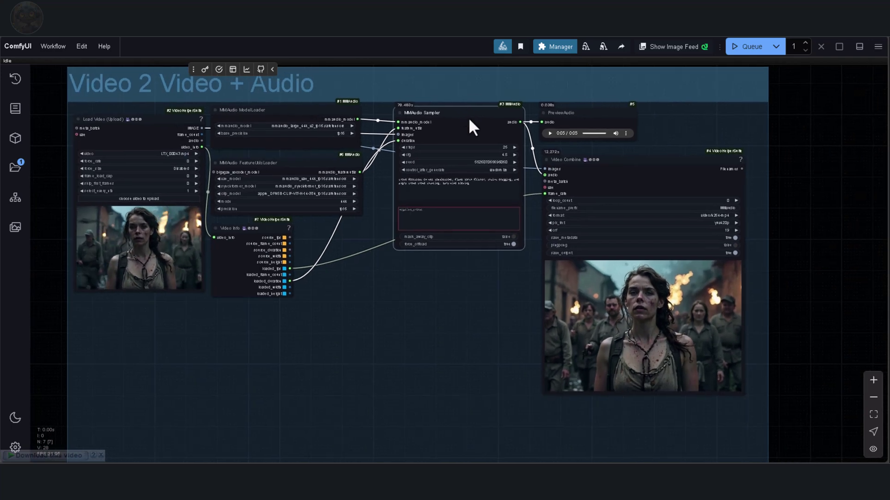
pyautogui.scroll(1, 449, 119)
pyautogui.moveTo(462, 125); pyautogui.dragTo(474, 125)
pyautogui.scroll(5, 715, 248)
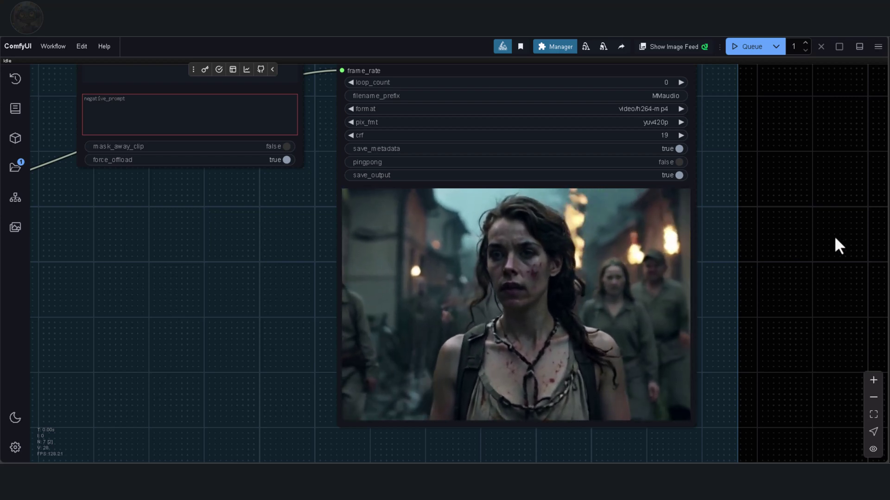
pyautogui.scroll(-1, 843, 150)
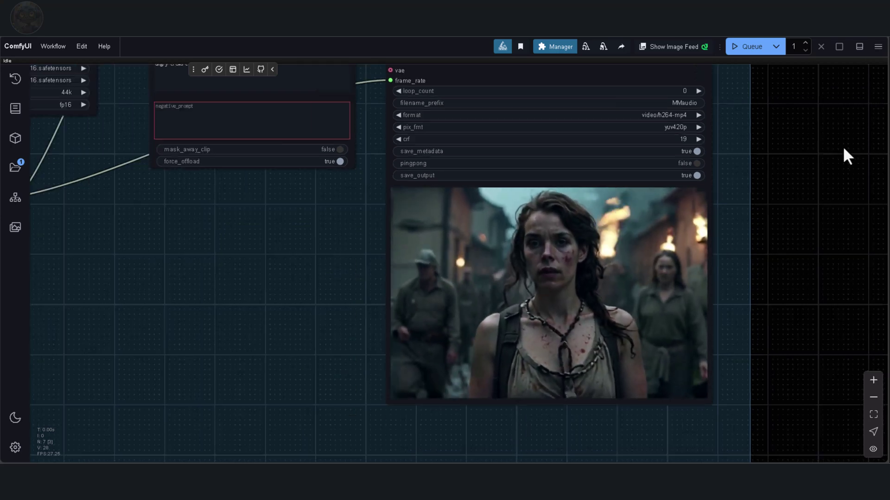
pyautogui.scroll(-5, 842, 149)
pyautogui.scroll(-1, 426, 325)
pyautogui.moveTo(433, 312); pyautogui.dragTo(415, 370)
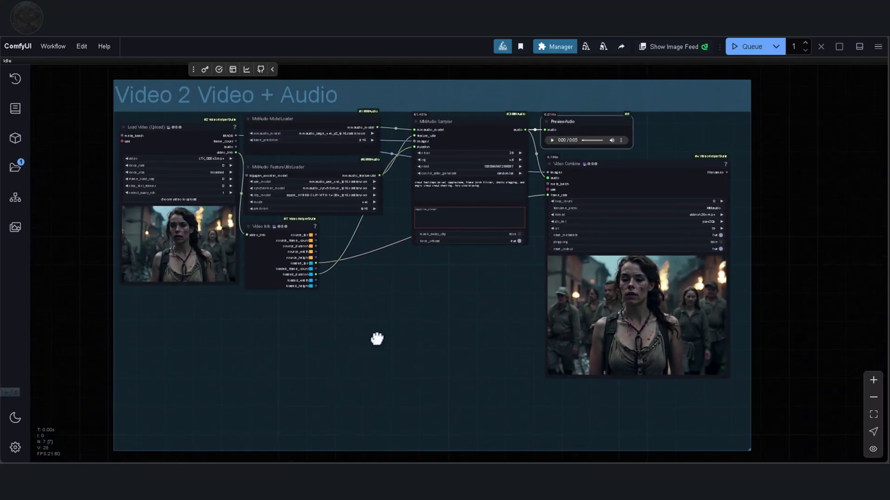
# Play the generated audio for the rainy-alley clip of two hooded men
pyautogui.moveTo(377, 338); pyautogui.dragTo(377, 348)
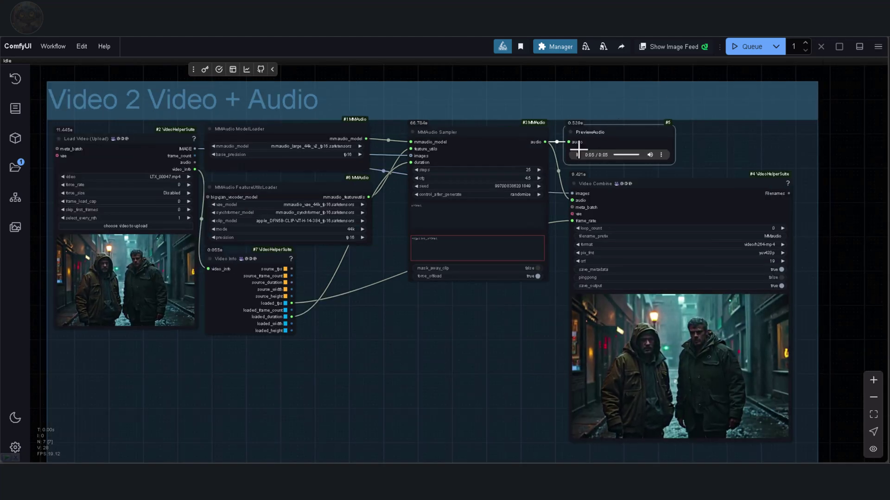
pyautogui.click(577, 155)
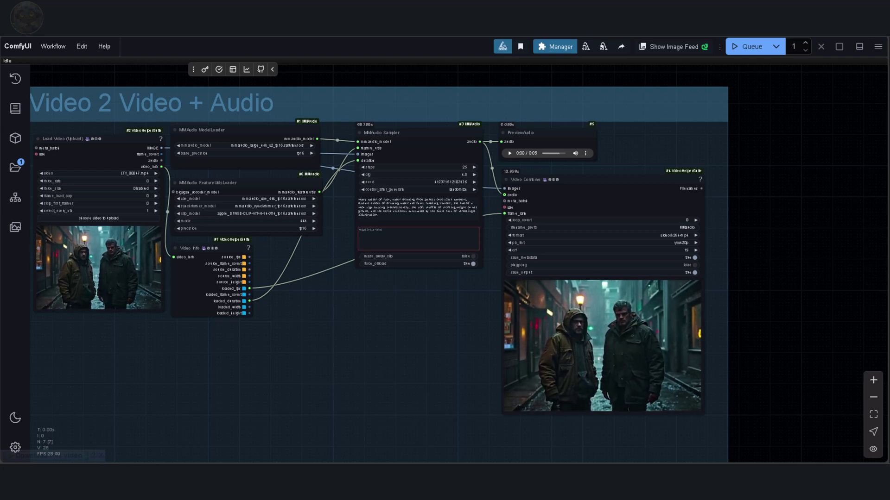
# Review the LLM Prompt description, then select the one-sentence scene-sounds request in ChatGPT
pyautogui.scroll(7, 596, 274)
pyautogui.moveTo(564, 306)
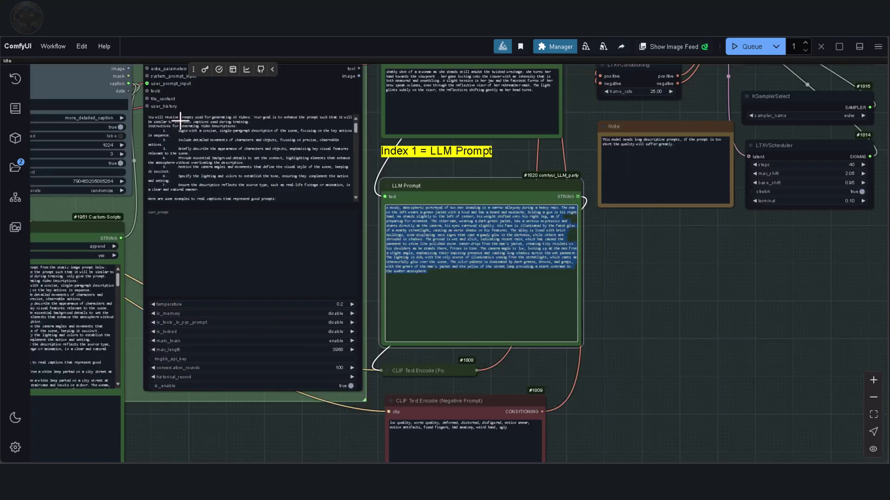
pyautogui.scroll(-3, 502, 176)
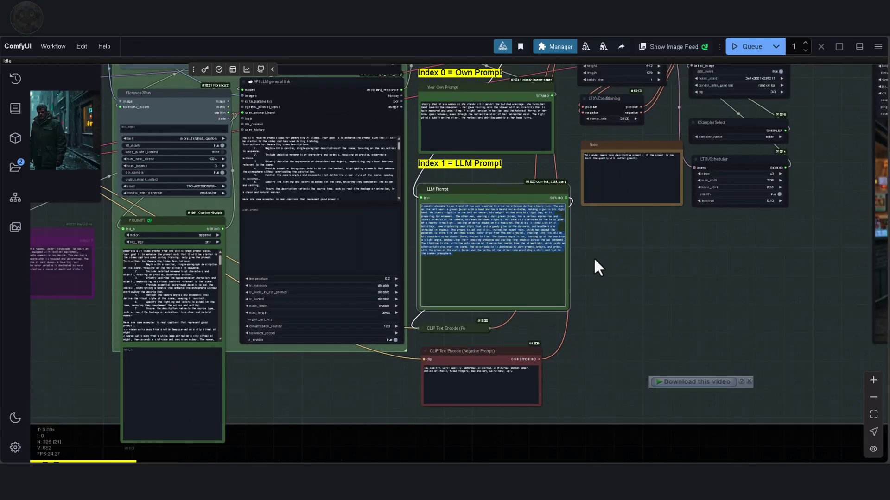
pyautogui.scroll(3, 601, 276)
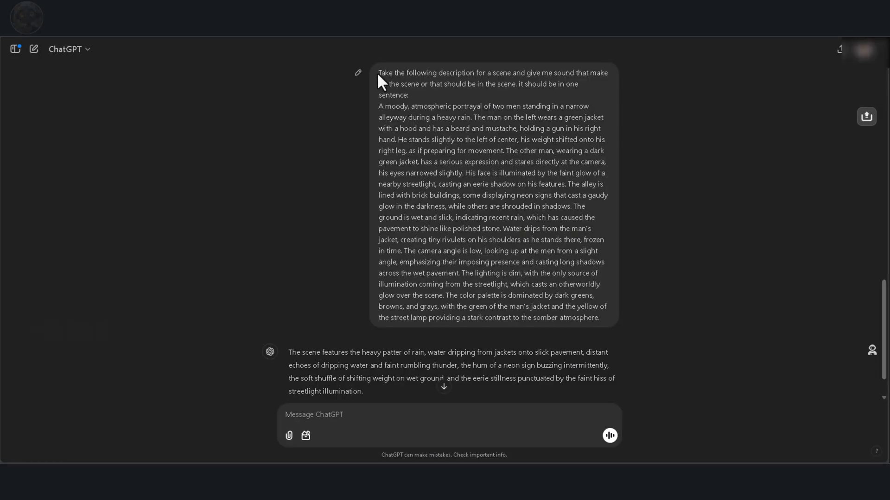
pyautogui.moveTo(378, 72); pyautogui.dragTo(488, 75)
pyautogui.moveTo(565, 77); pyautogui.dragTo(564, 85)
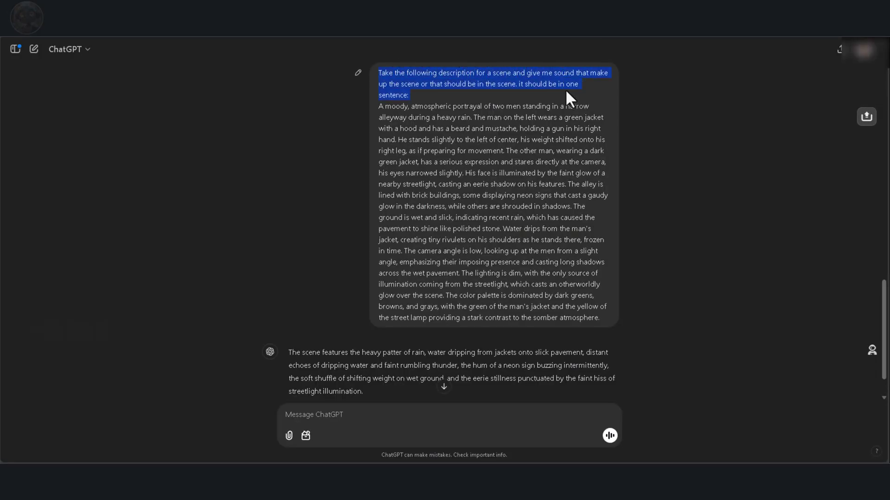
# Paste ChatGPT's rain, dripping water, thunder and neon hum sentence into the MMAudio Sampler prompt
pyautogui.hotkey('alt', 'Tab')
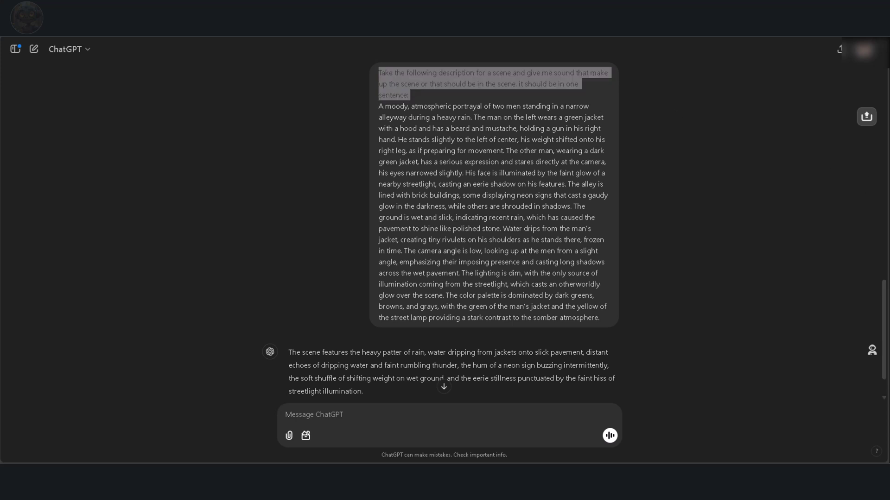
pyautogui.scroll(-1, 522, 327)
pyautogui.moveTo(362, 306); pyautogui.dragTo(368, 344)
pyautogui.hotkey('ctrl', 'c')
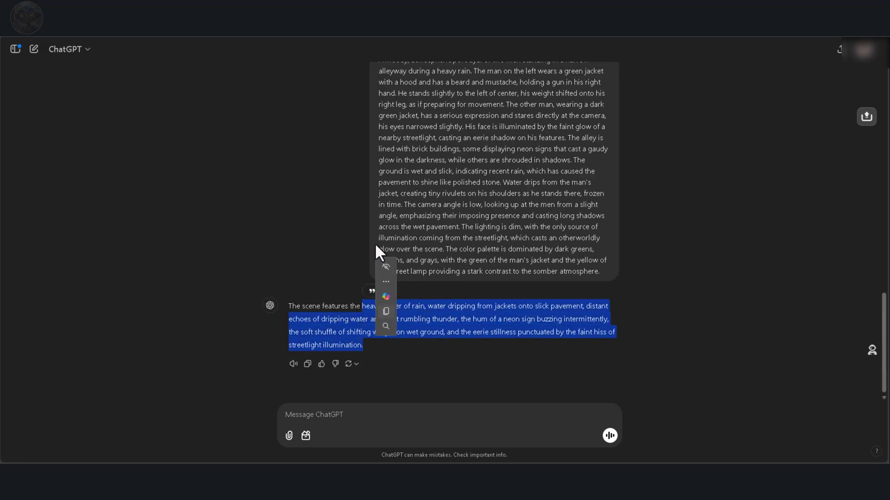
pyautogui.hotkey('alt', 'Tab')
pyautogui.hotkey('ctrl', 'v')
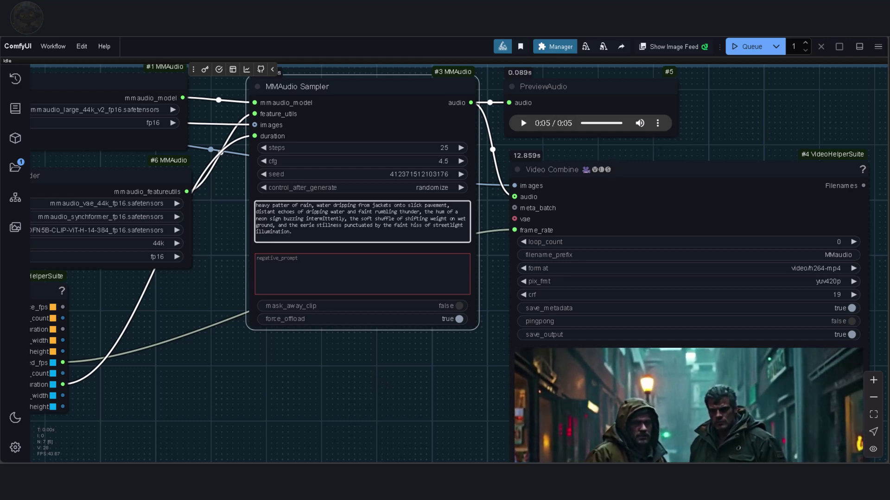
# Fit the whole workflow into view, then pan and zoom to center the corridor-clip graph
pyautogui.press('.')
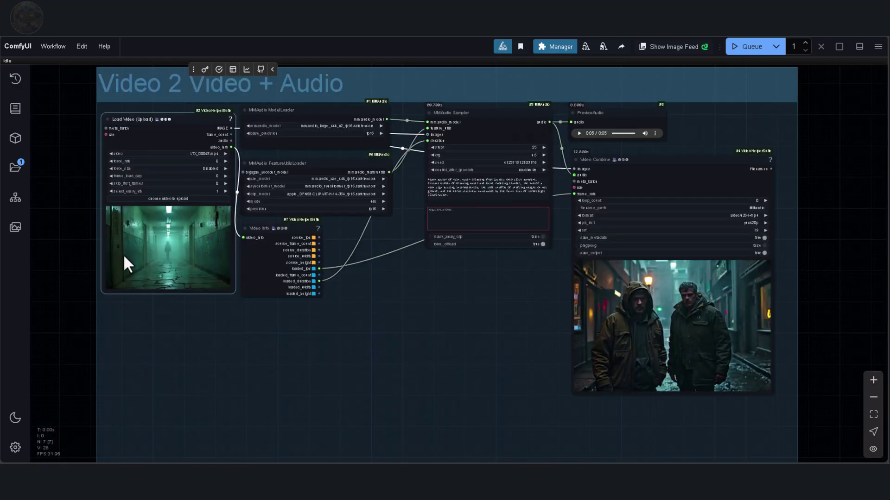
pyautogui.scroll(5, 65, 218)
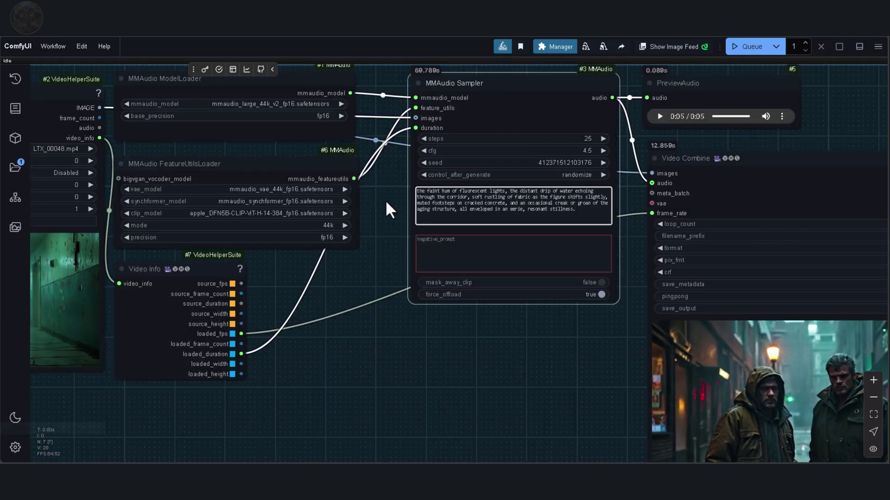
pyautogui.scroll(-2, 398, 392)
pyautogui.moveTo(410, 398); pyautogui.dragTo(417, 326)
pyautogui.scroll(-3, 407, 354)
pyautogui.scroll(1, 430, 315)
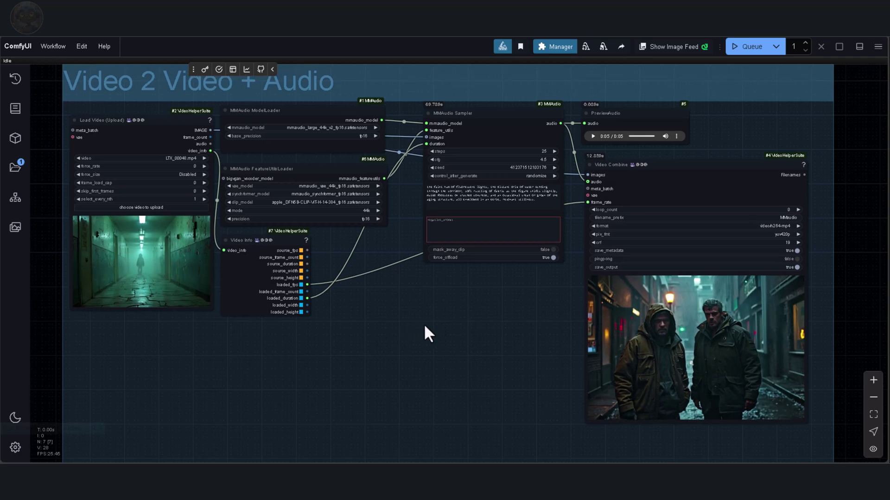
# Queue the green hallway workflow and zoom in on the Video Combine output preview
pyautogui.click(745, 59)
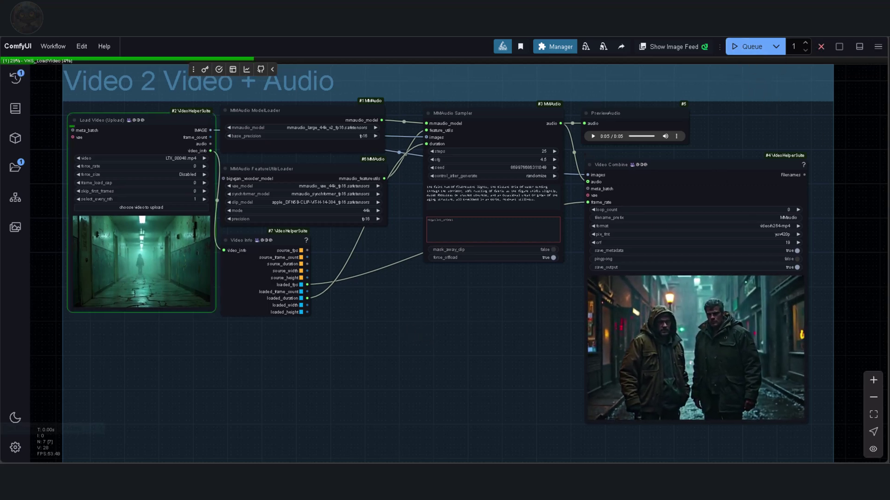
pyautogui.scroll(7, 848, 390)
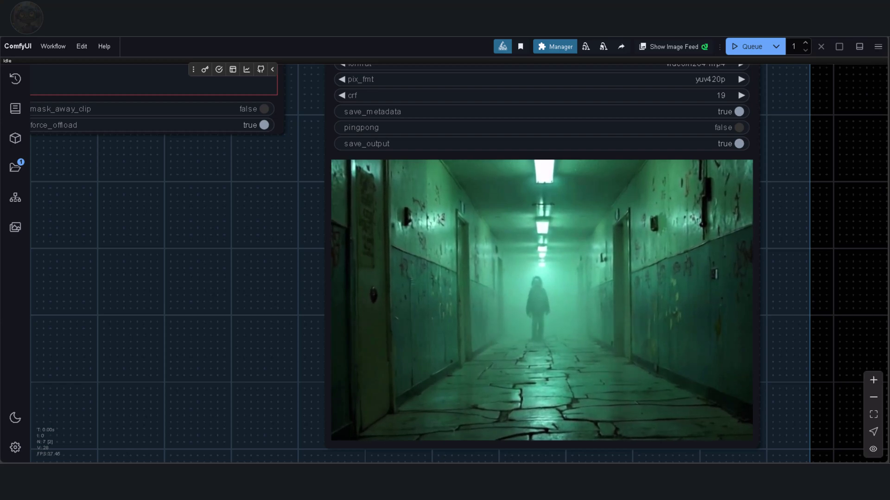
pyautogui.scroll(1, 652, 285)
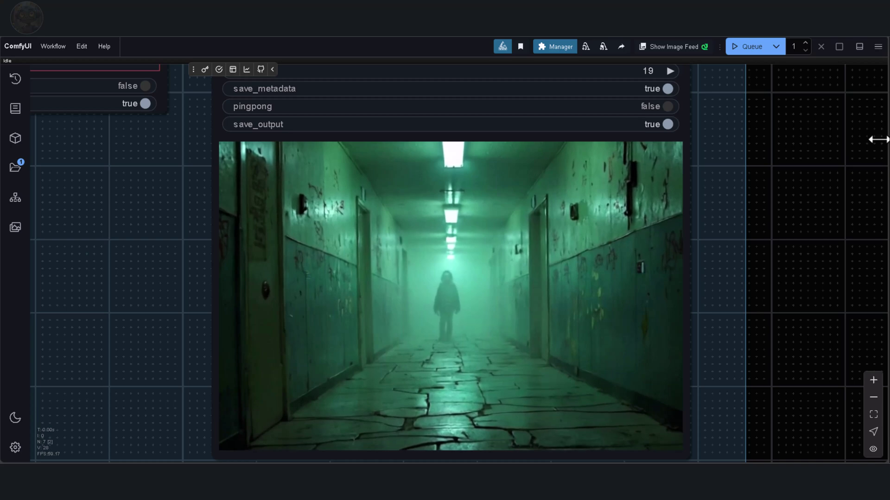
pyautogui.scroll(-6, 878, 140)
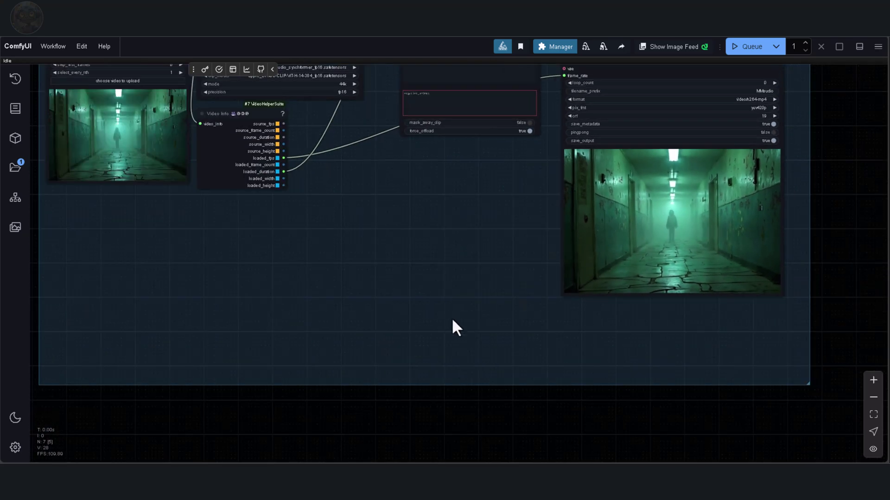
# Pan and zoom around the graph while the no-prompt LTX_00050.mp4 red car clip generates
pyautogui.scroll(-4, 518, 319)
pyautogui.scroll(6, 510, 315)
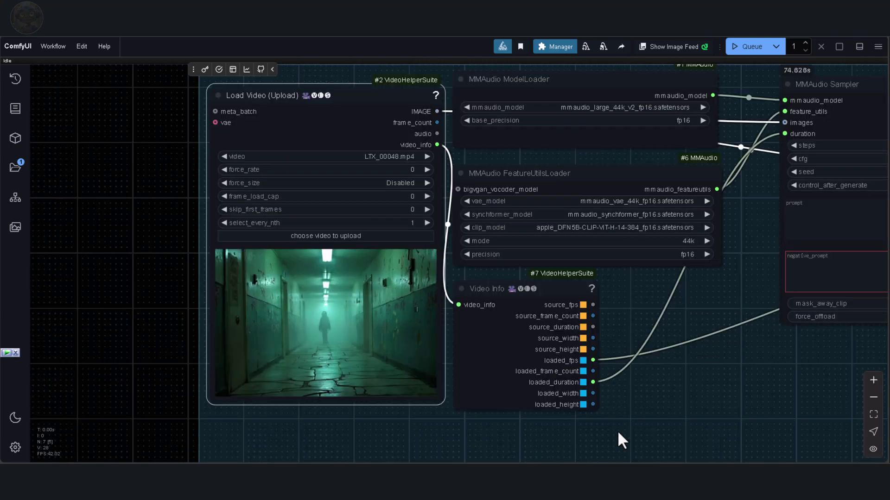
pyautogui.scroll(-2, 689, 398)
pyautogui.moveTo(689, 398); pyautogui.dragTo(493, 339)
pyautogui.scroll(-2, 693, 395)
pyautogui.scroll(-3, 632, 388)
pyautogui.scroll(2, 561, 338)
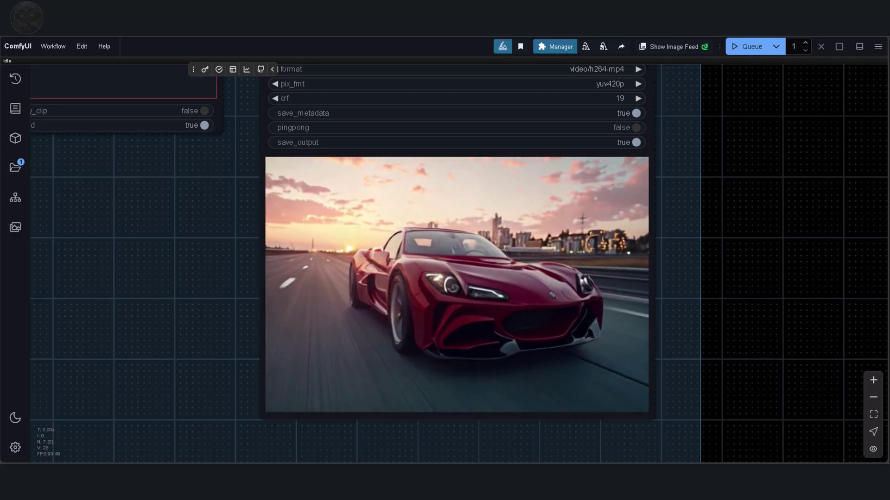
pyautogui.scroll(1, 598, 303)
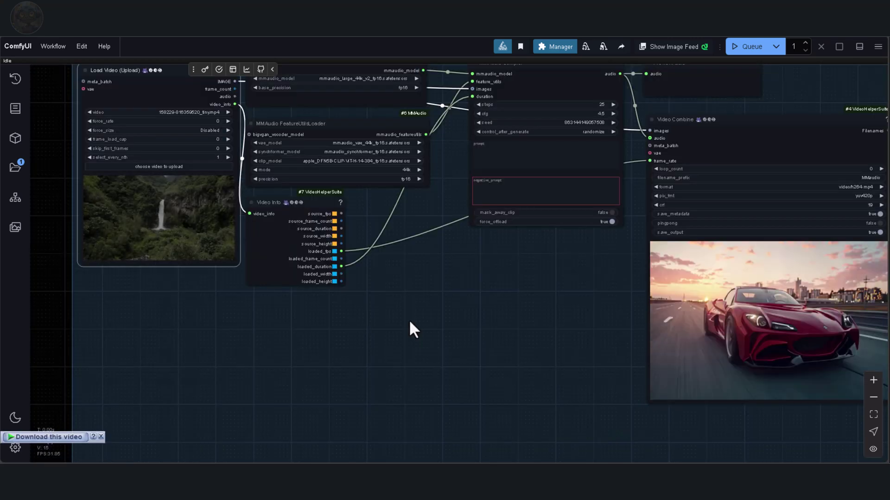
# Pan the graph from the group title up to the waterfall Video Combine output
pyautogui.scroll(-1, 395, 340)
pyautogui.moveTo(395, 340); pyautogui.dragTo(341, 334)
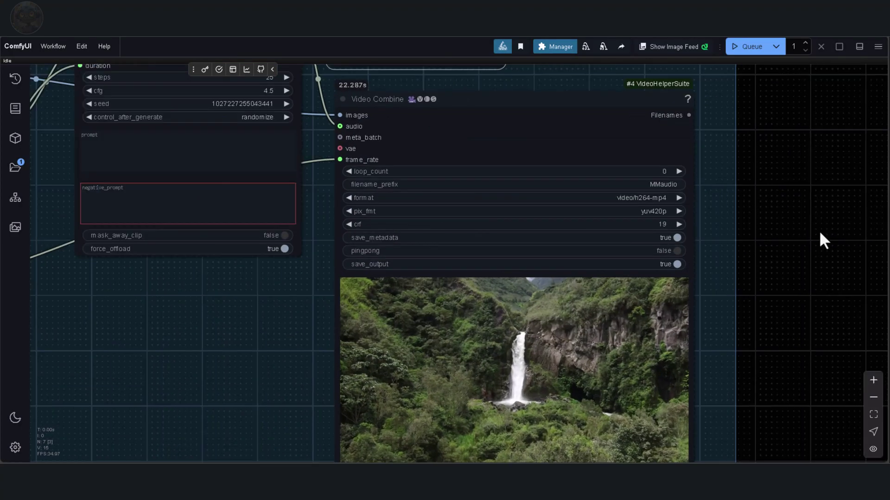
pyautogui.moveTo(819, 229); pyautogui.dragTo(760, 169)
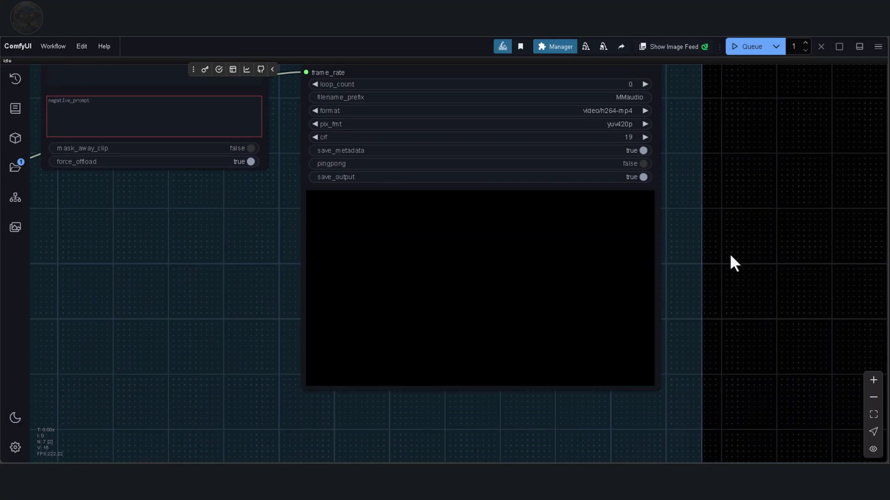
pyautogui.scroll(3, 729, 254)
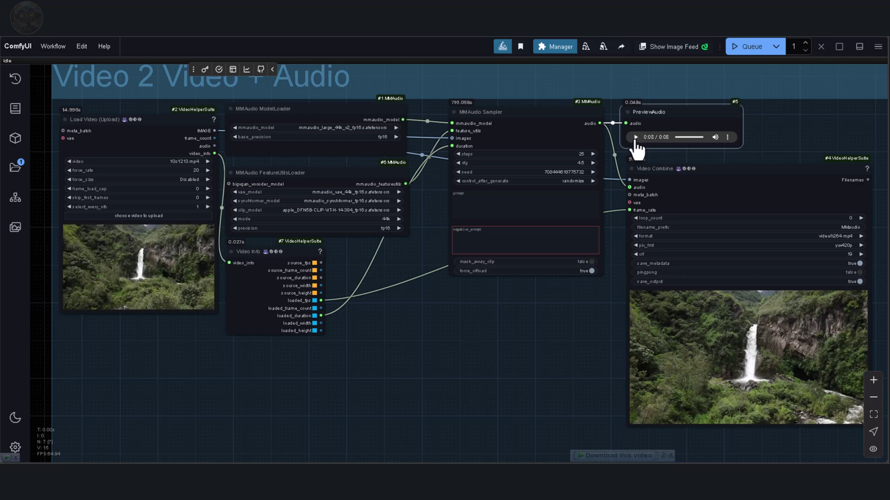
pyautogui.scroll(6, 144, 181)
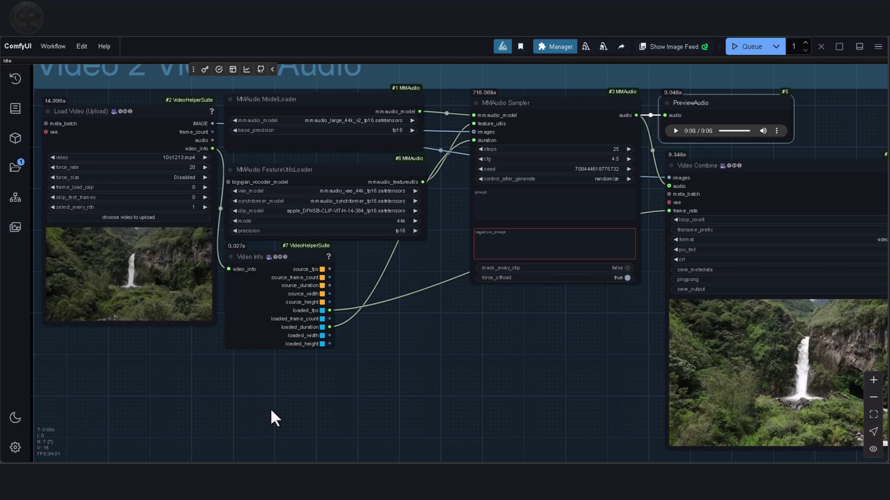
pyautogui.moveTo(270, 406); pyautogui.dragTo(267, 407)
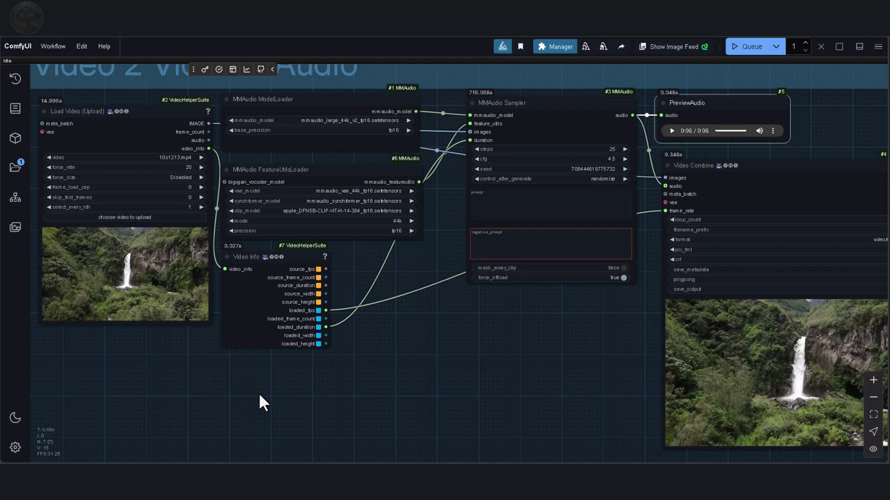
# Zoom out and pan the graph so the whole workflow group is visible
pyautogui.scroll(-1, 255, 385)
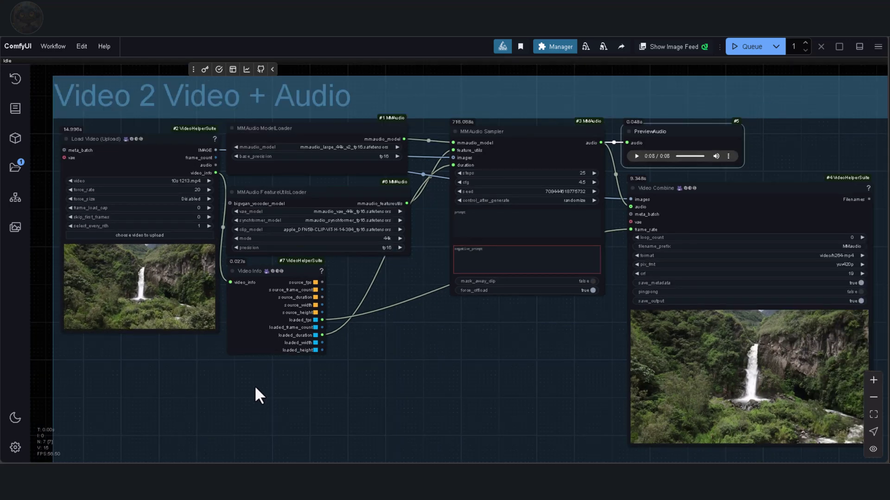
pyautogui.scroll(-1, 368, 407)
pyautogui.moveTo(368, 407); pyautogui.dragTo(333, 392)
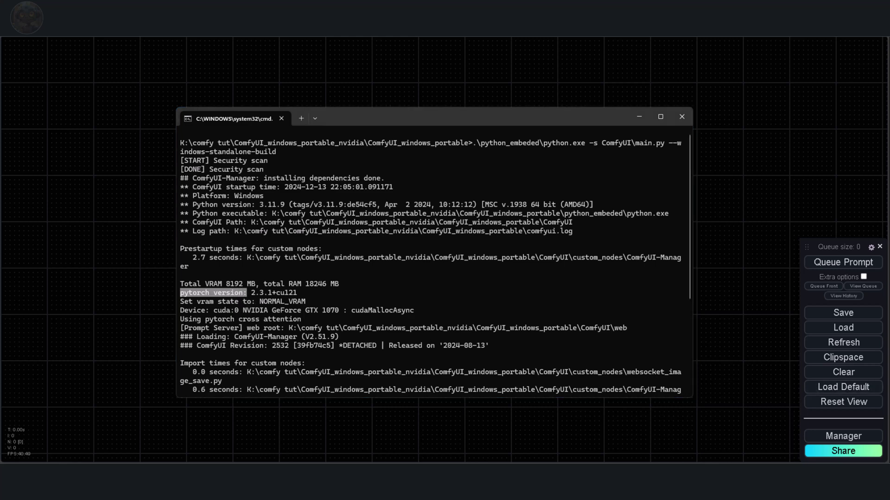
# Dismiss the console window and bring up the ComfyUI Manager menu
pyautogui.click(813, 431)
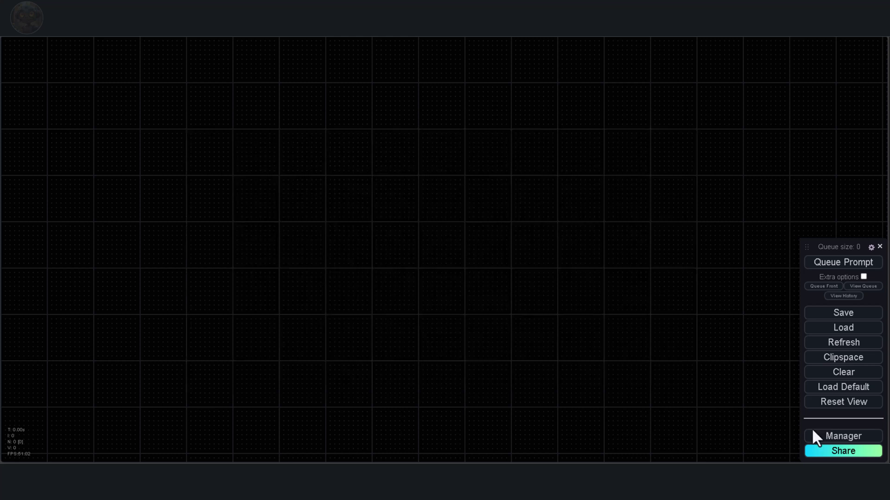
pyautogui.click(838, 437)
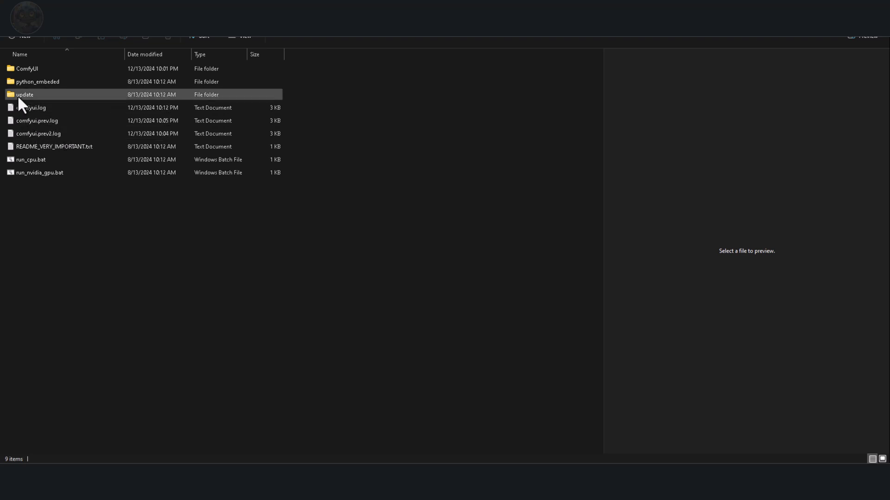
# Open the update folder and select update_comfyui_and_python_dependencies.bat
pyautogui.doubleClick(18, 92)
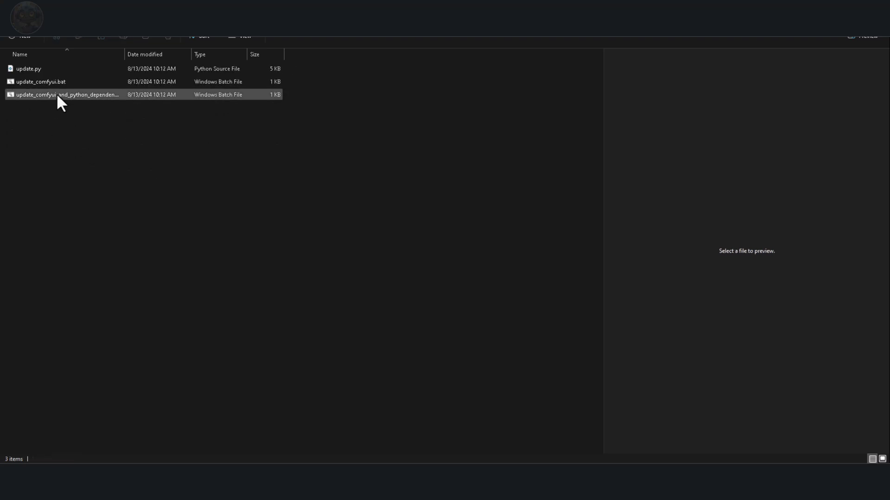
pyautogui.click(48, 95)
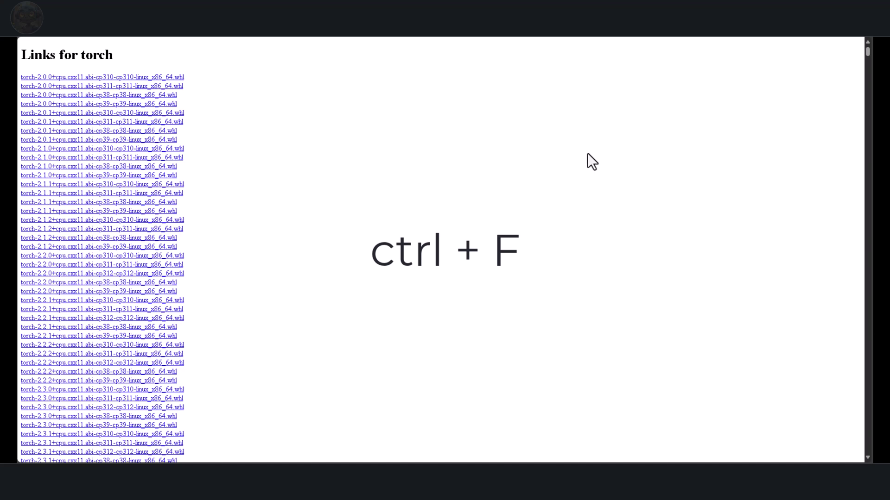
# Search the torch wheel list for '2.5.1+cu121-cp' using the console's CUDA tag
pyautogui.hotkey('ctrl', 'f')
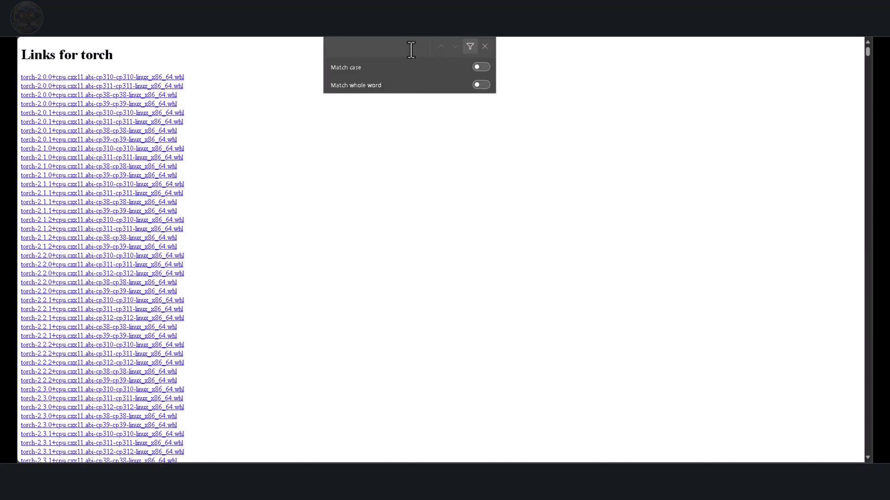
pyautogui.write('2.5.1+')
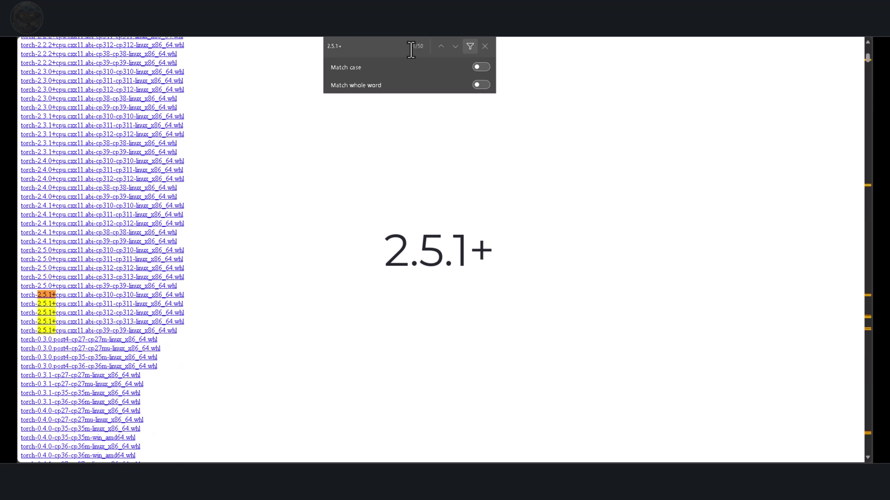
pyautogui.hotkey('alt', 'Tab')
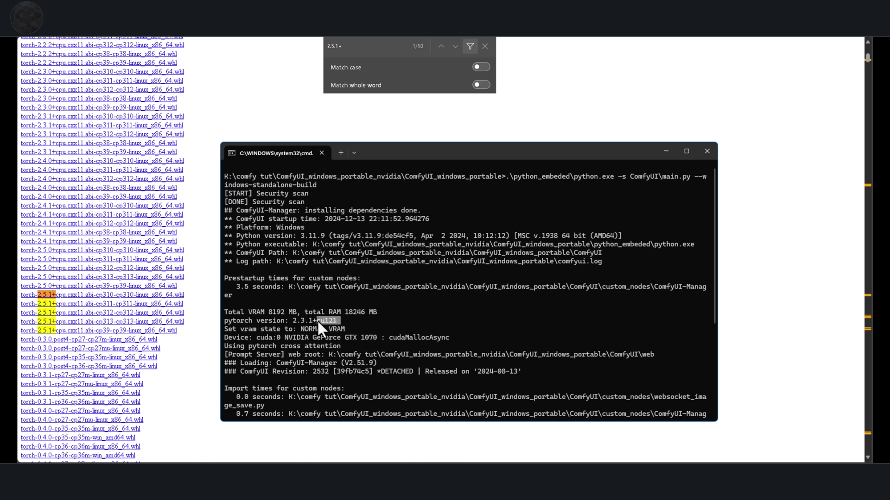
pyautogui.click(375, 51)
pyautogui.write('cu121')
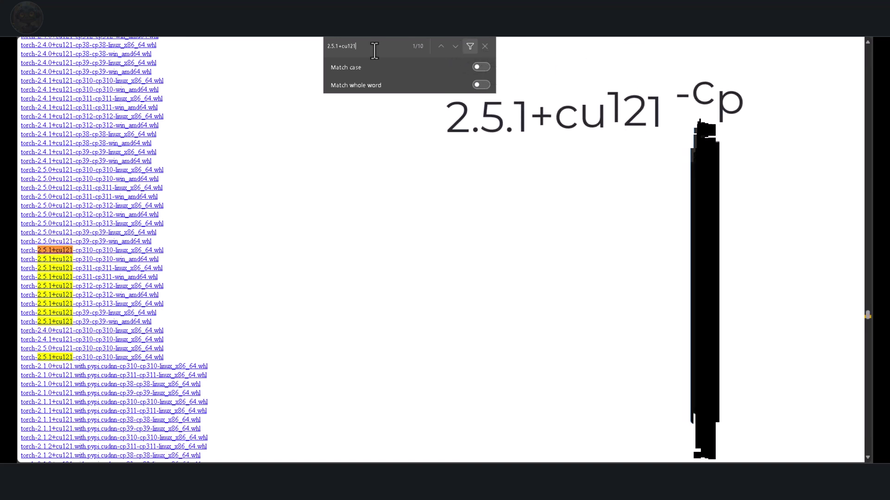
pyautogui.write('-c')
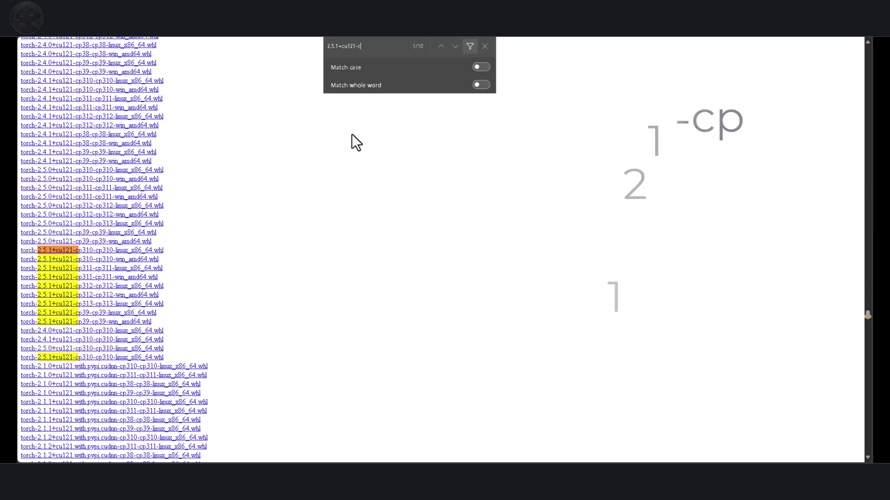
pyautogui.write('p')
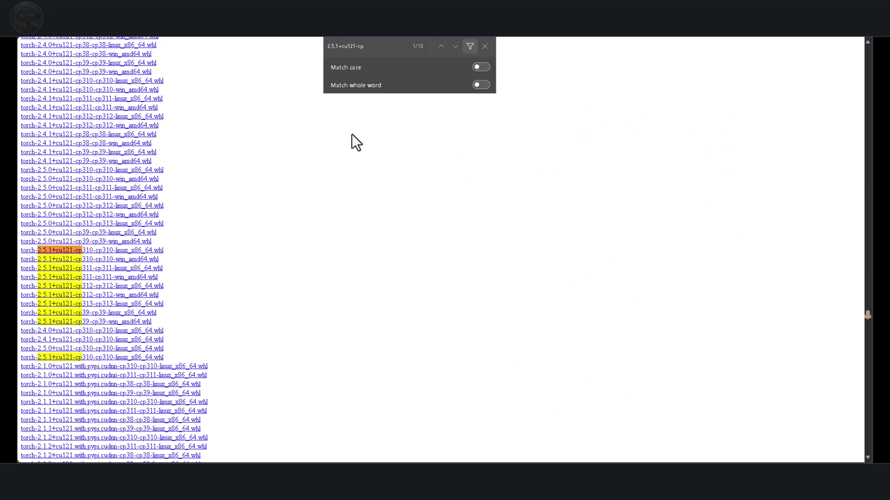
# Copy the Python version from the console, refine the search to cp311, and browse toward python_embeded
pyautogui.hotkey('alt', 'Tab')
pyautogui.moveTo(236, 234); pyautogui.dragTo(318, 235)
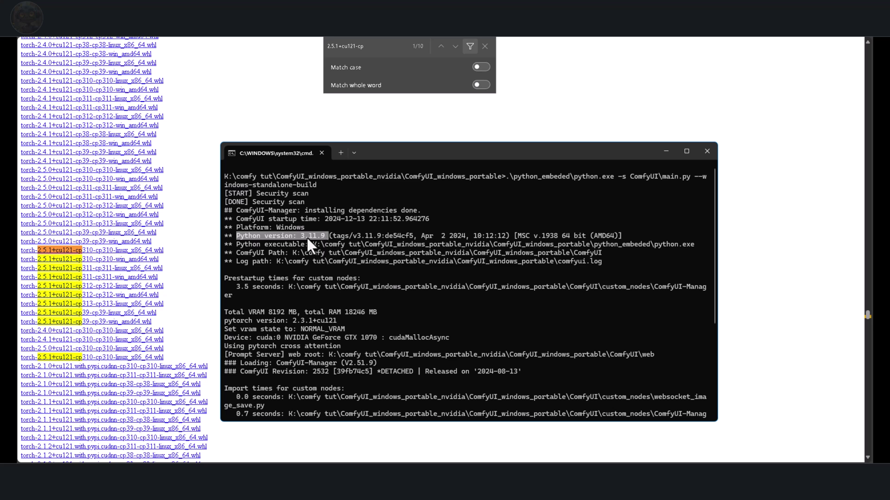
pyautogui.hotkey('ctrl', 'c')
pyautogui.click(366, 46)
pyautogui.write('3')
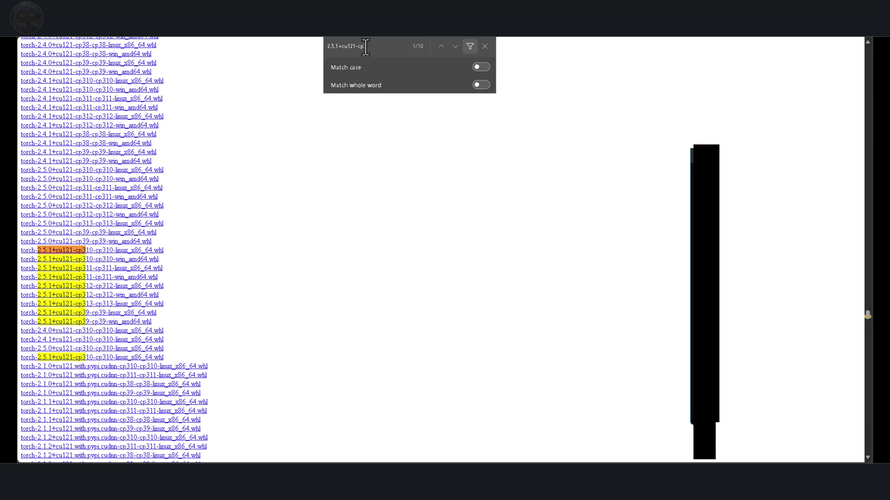
pyautogui.write('11')
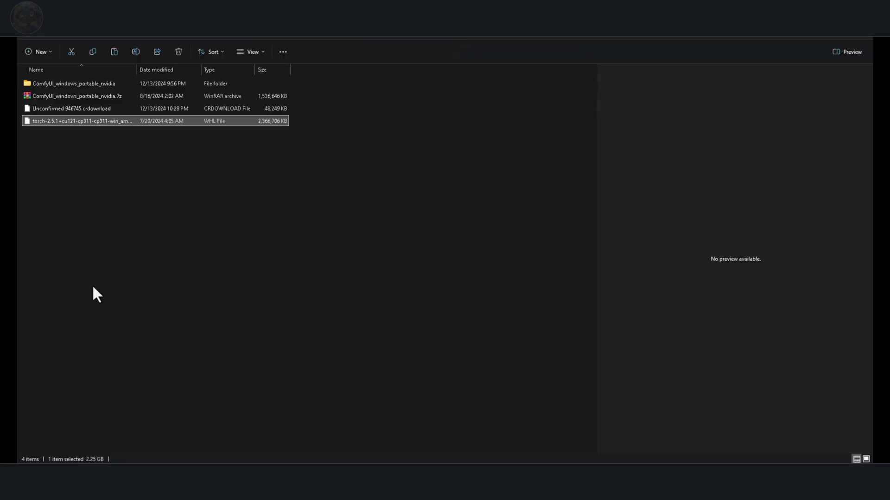
pyautogui.doubleClick(67, 83)
# Paste the torch 2.5.1+cu121 cp311 wheel into python_embeded and enter cmd in the address bar
pyautogui.doubleClick(93, 96)
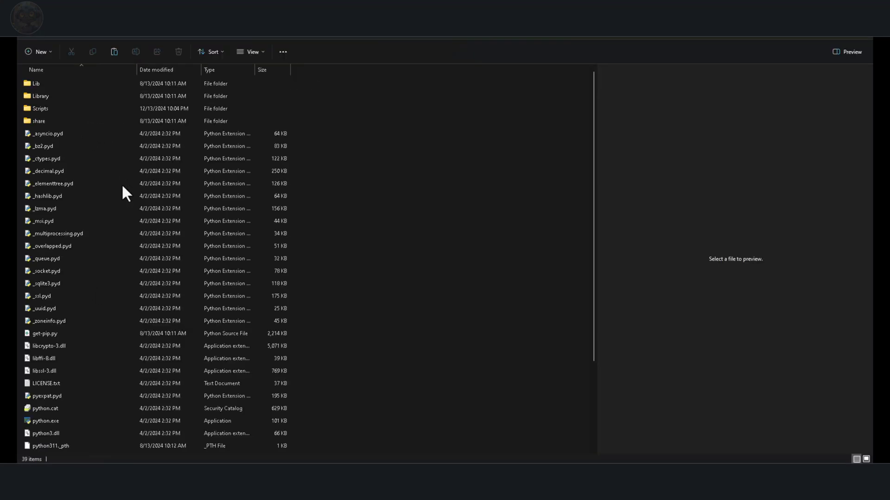
pyautogui.rightClick(377, 149)
pyautogui.click(416, 214)
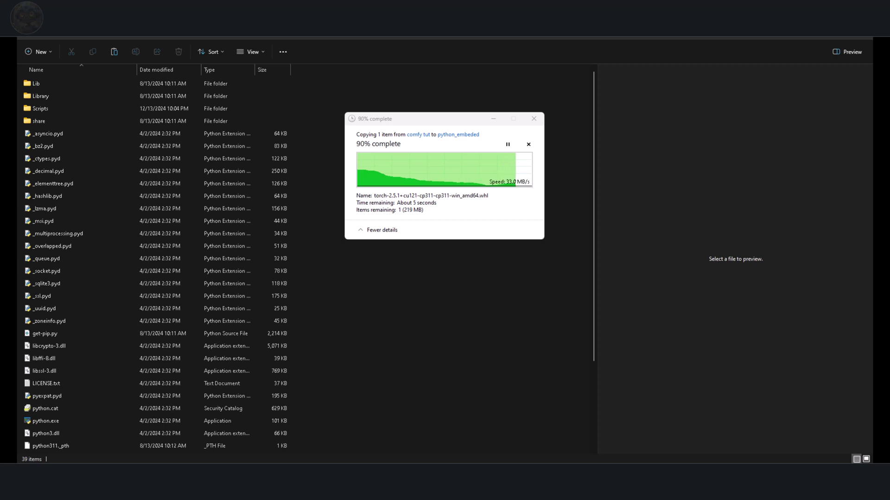
pyautogui.click(561, 38)
pyautogui.write('cmd')
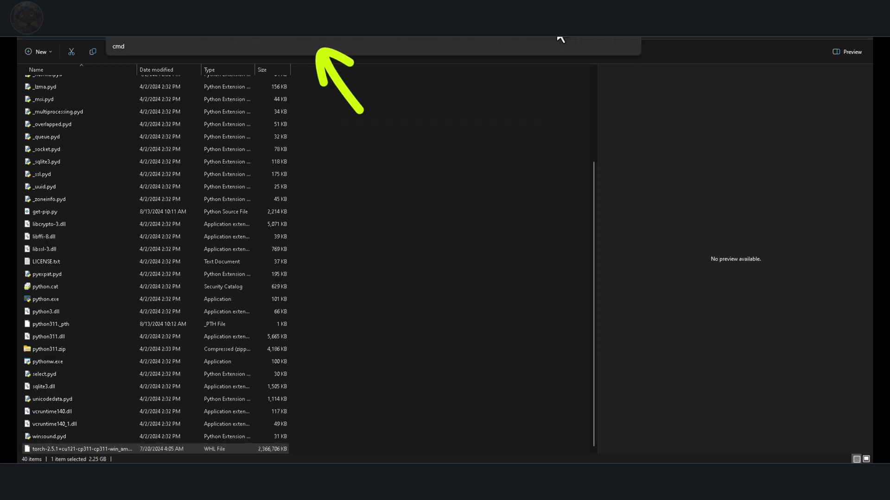
# In a python_embeded command prompt, run python.exe -m pip install on the tab-completed torch wheel
pyautogui.press('Return')
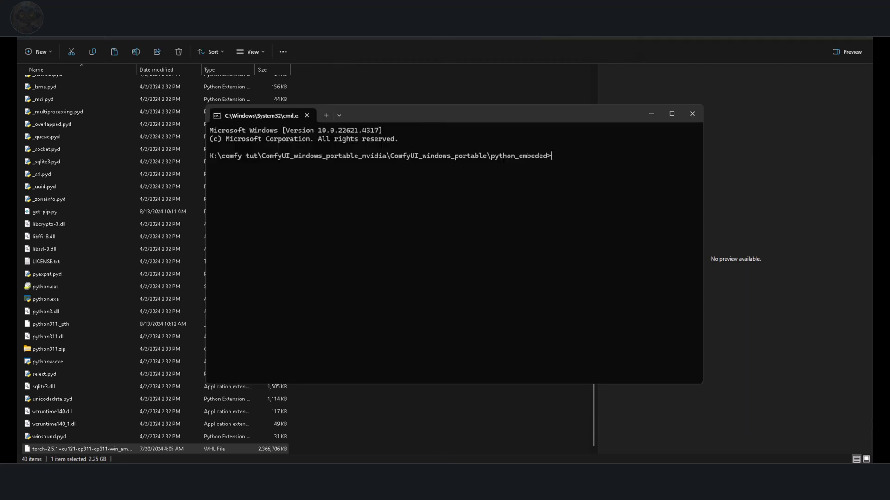
pyautogui.write('python.ex')
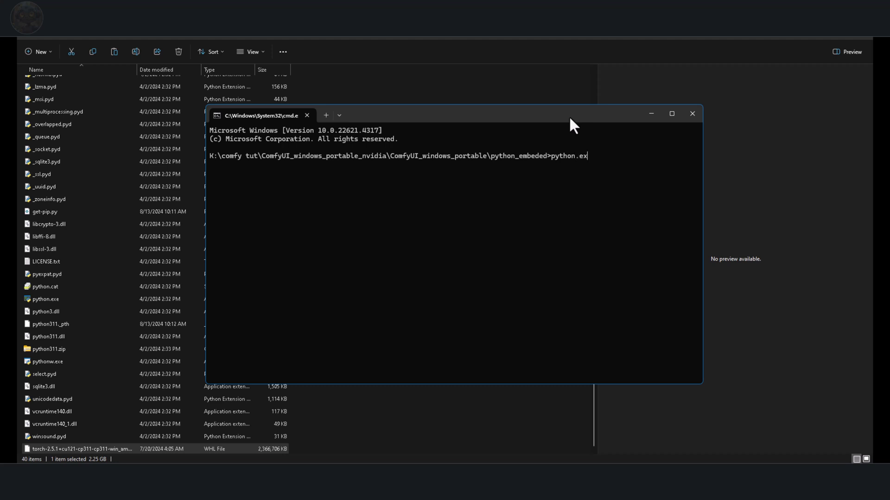
pyautogui.write('e -m pip install torch')
pyautogui.press('Tab')
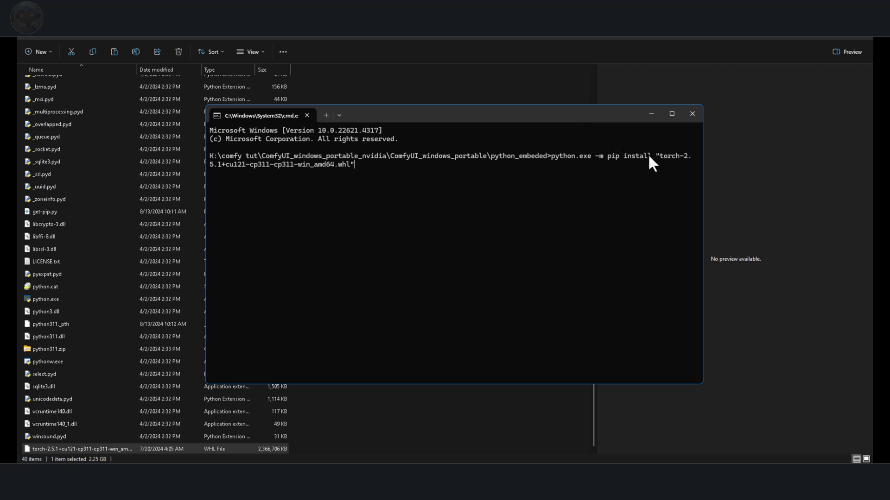
pyautogui.moveTo(649, 156); pyautogui.dragTo(552, 158)
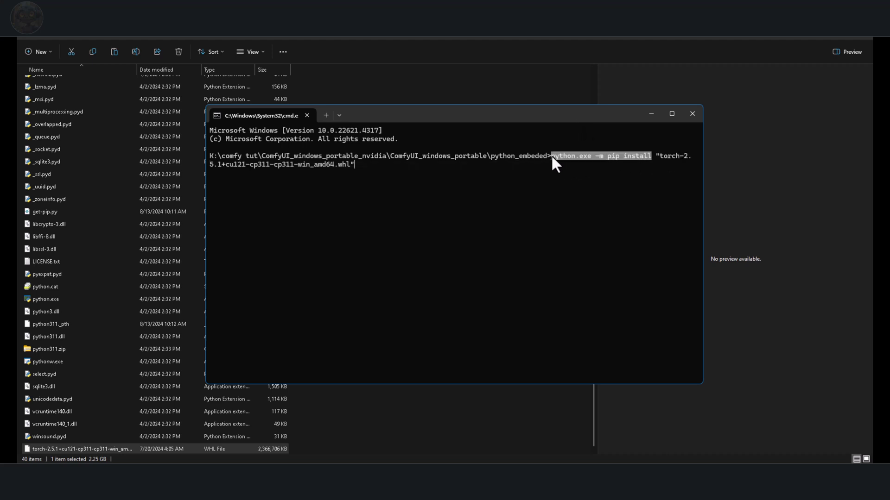
pyautogui.hotkey('ctrl', 'c')
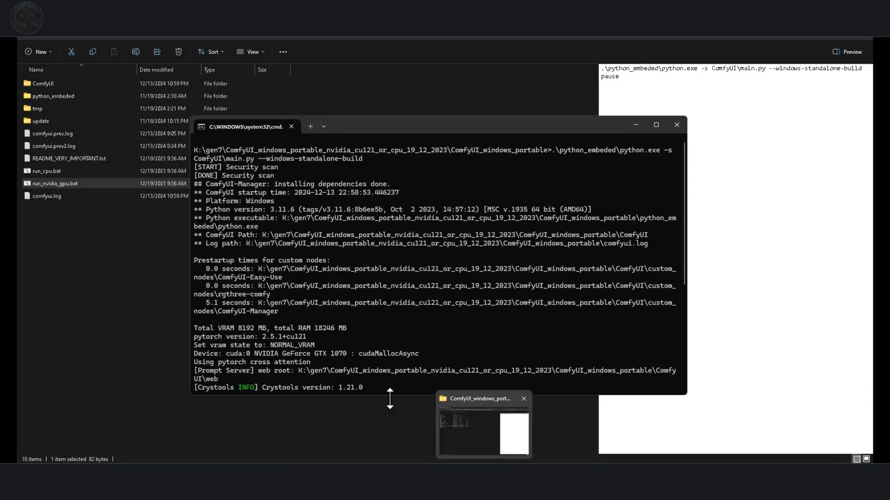
# Copy the ComfyUI-MMAudio repository's HTTPS clone URL from its GitHub Code menu
pyautogui.moveTo(305, 335); pyautogui.dragTo(276, 335)
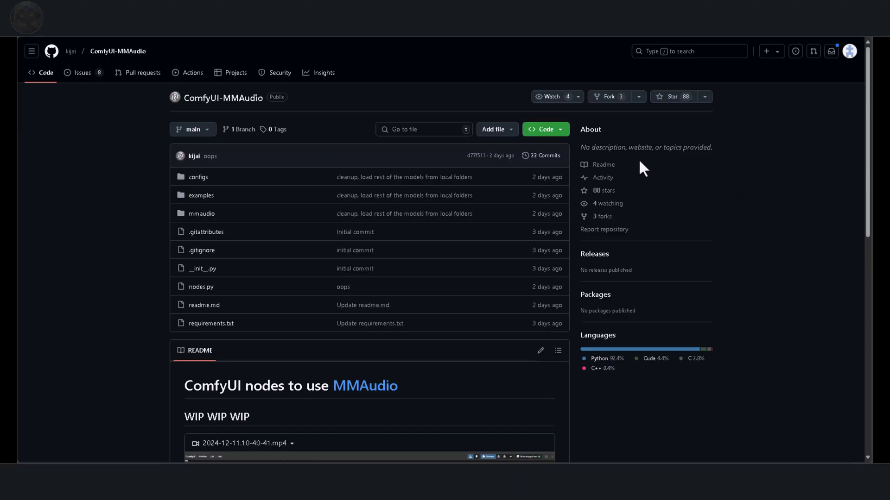
pyautogui.click(561, 131)
pyautogui.click(555, 208)
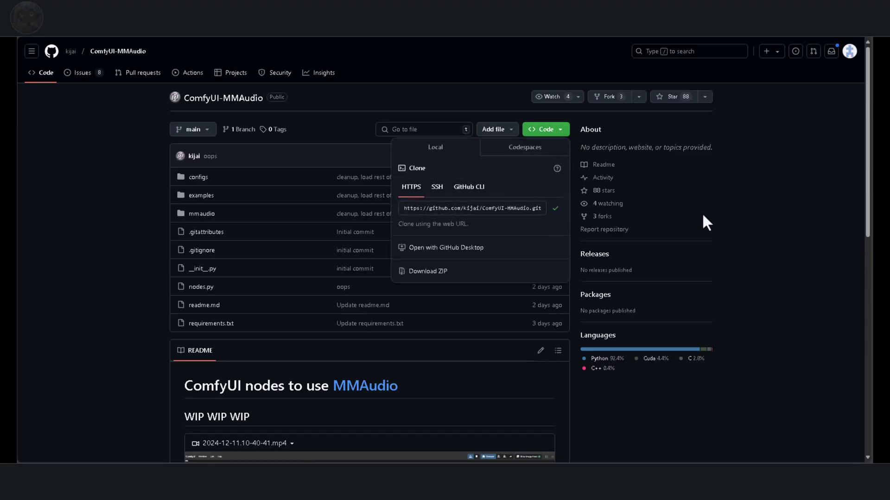
pyautogui.click(721, 227)
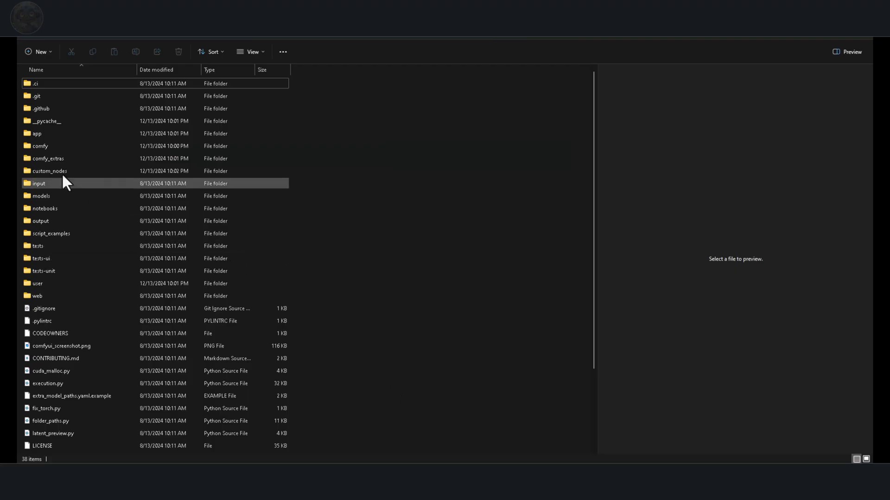
# Run 'git clone' with the pasted ComfyUI-MMAudio URL in a terminal opened in custom_nodes
pyautogui.doubleClick(47, 170)
pyautogui.rightClick(211, 165)
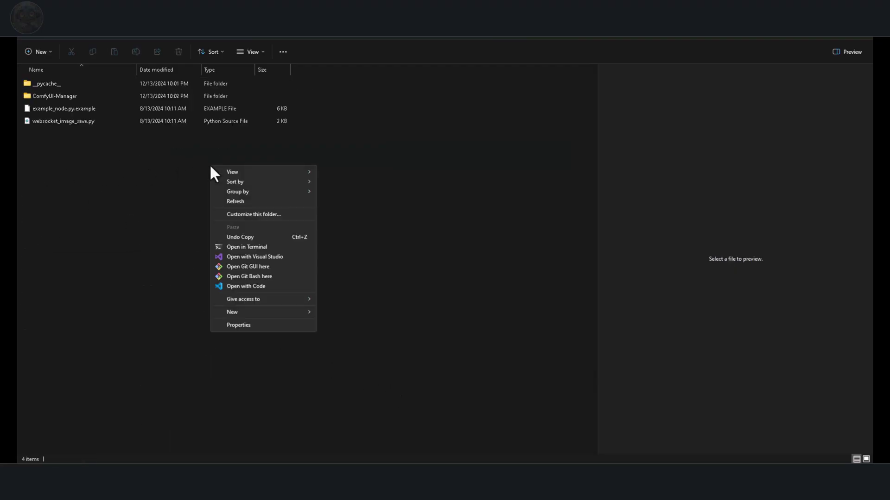
pyautogui.click(254, 247)
pyautogui.write('git ')
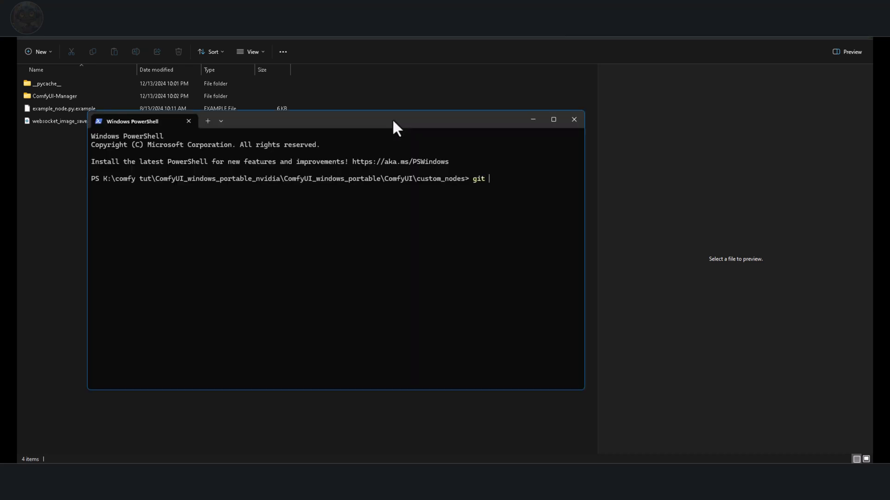
pyautogui.write('clone')
pyautogui.hotkey('ctrl', 'v')
pyautogui.press('Return')
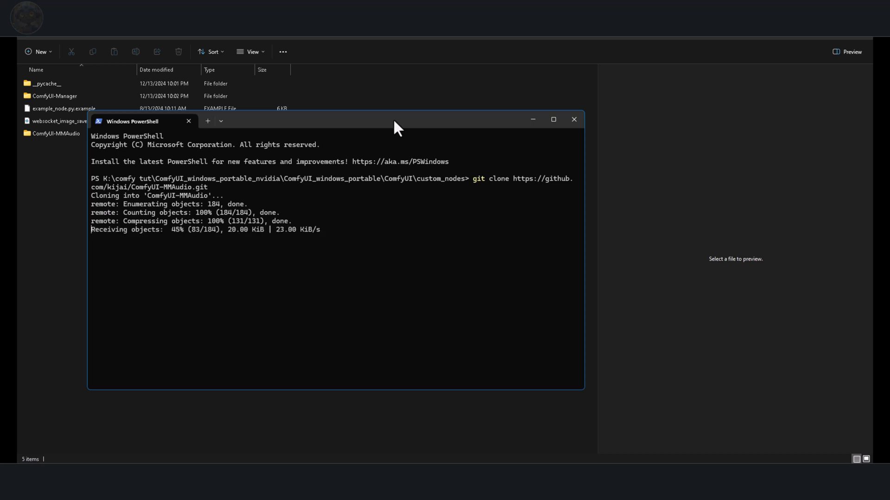
# From ComfyUI_windows_portable, pip-install ComfyUI-MMAudio's requirements.txt with python_embeded\python.exe
pyautogui.click(394, 58)
pyautogui.hotkey('alt', 'Up')
pyautogui.hotkey('alt', 'Up')
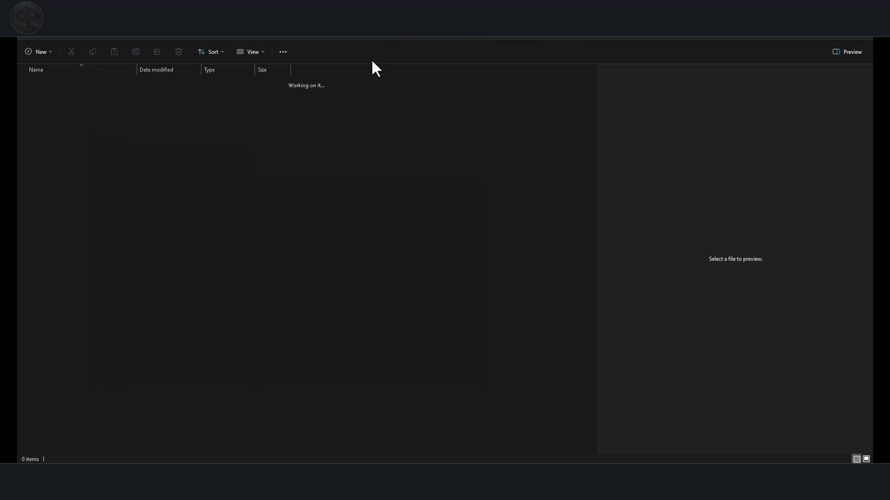
pyautogui.rightClick(222, 225)
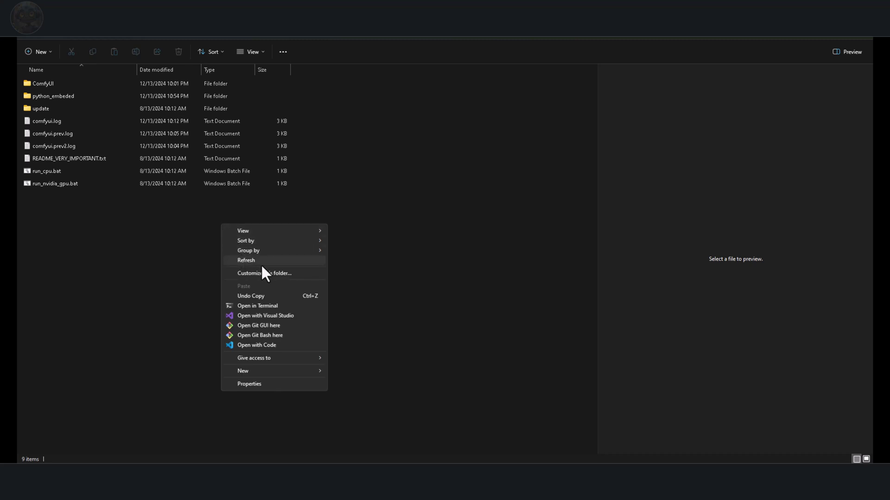
pyautogui.click(271, 305)
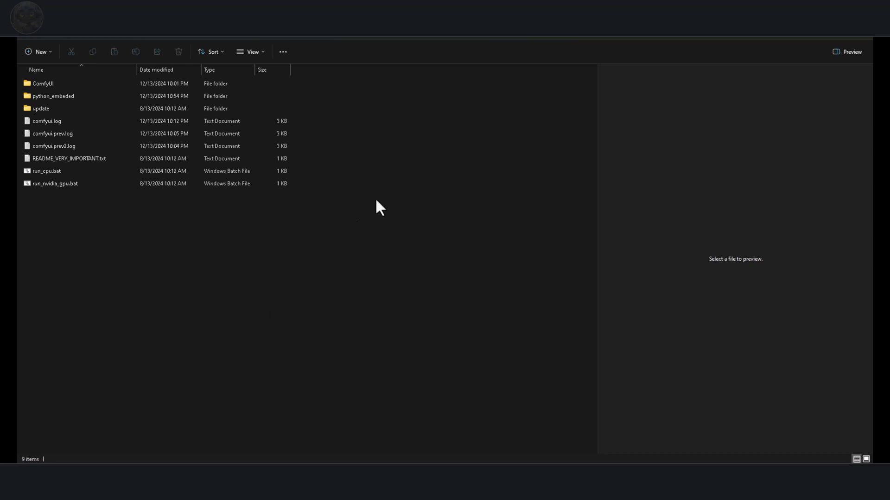
pyautogui.hotkey('ctrl', 'v')
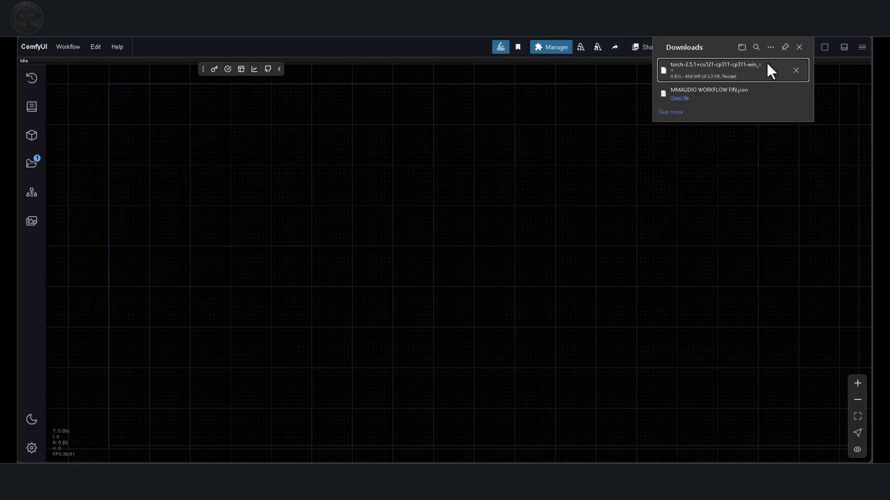
# Drop the Video 2 Video + Audio workflow on the canvas, fit view, and list missing custom nodes
pyautogui.moveTo(668, 89); pyautogui.dragTo(419, 232)
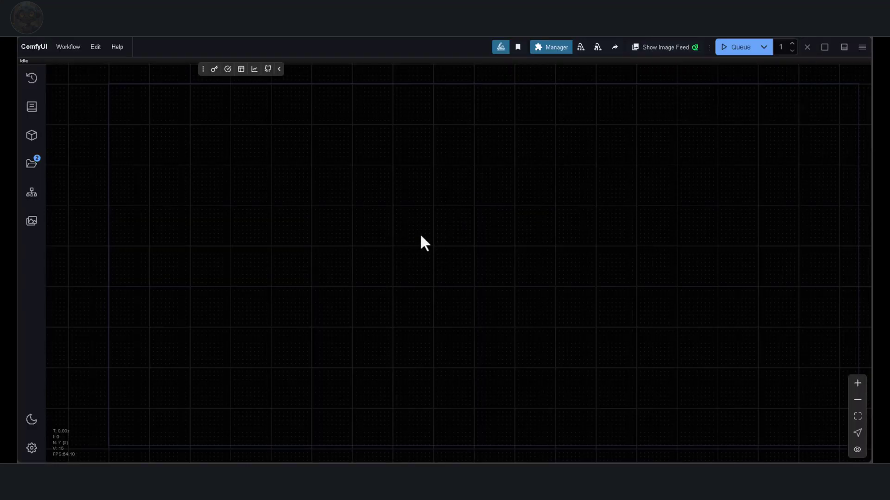
pyautogui.click(857, 416)
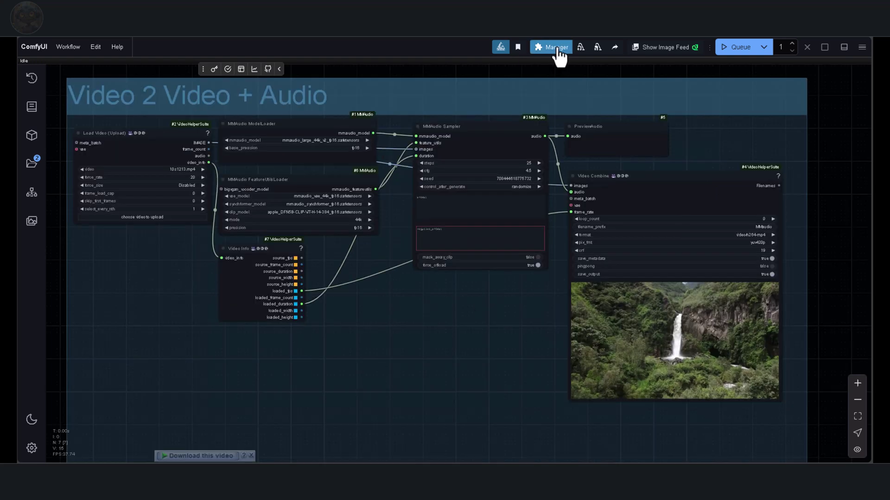
pyautogui.click(551, 47)
pyautogui.click(450, 187)
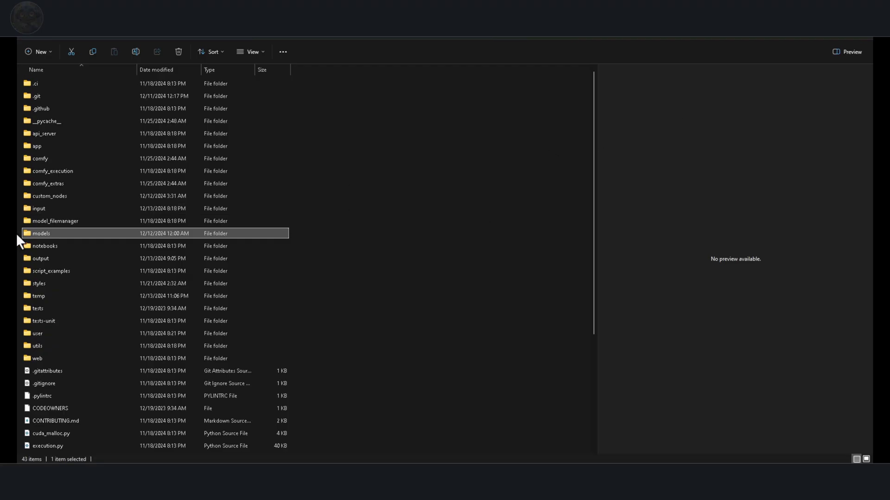
# Browse into models, then mmaudio, showing the apple and nvidia folders and four safetensors files
pyautogui.doubleClick(41, 234)
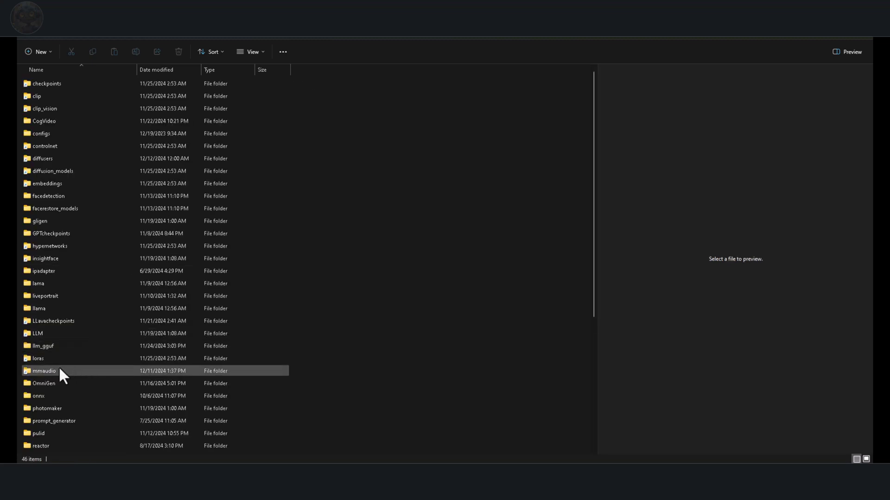
pyautogui.scroll(-2, 47, 372)
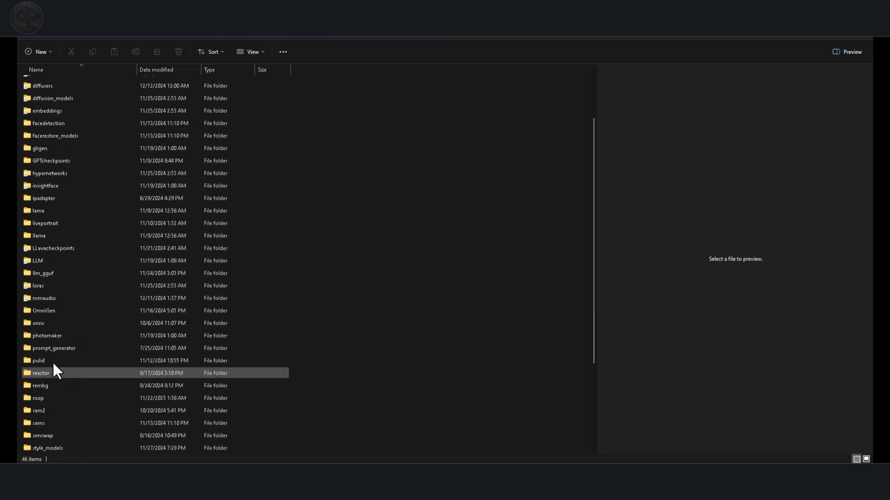
pyautogui.doubleClick(58, 301)
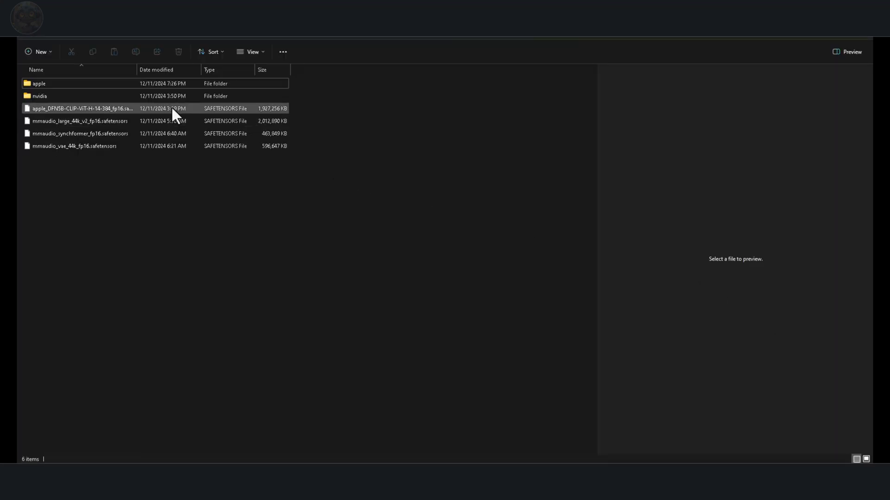
pyautogui.doubleClick(75, 84)
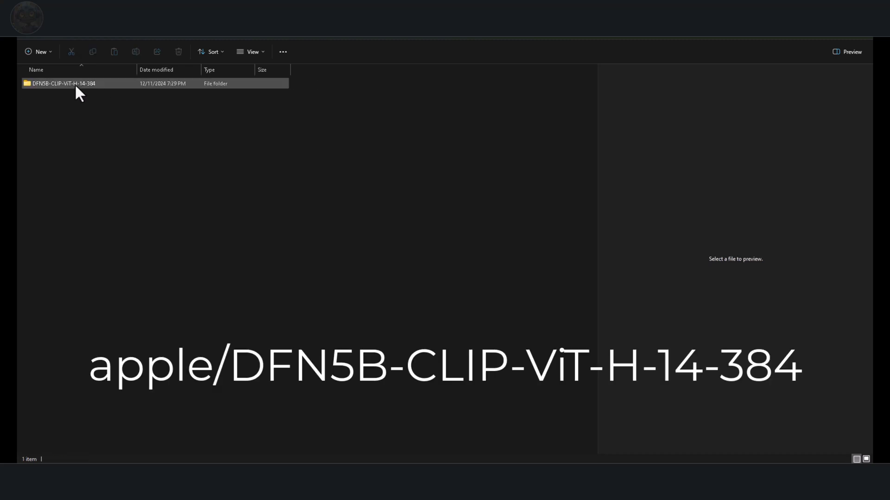
pyautogui.click(80, 84)
pyautogui.doubleClick(79, 85)
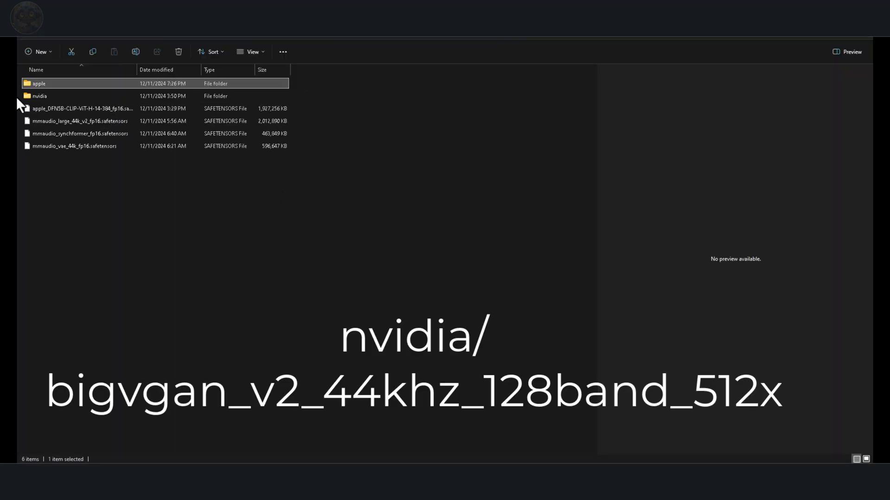
pyautogui.click(40, 96)
pyautogui.doubleClick(40, 97)
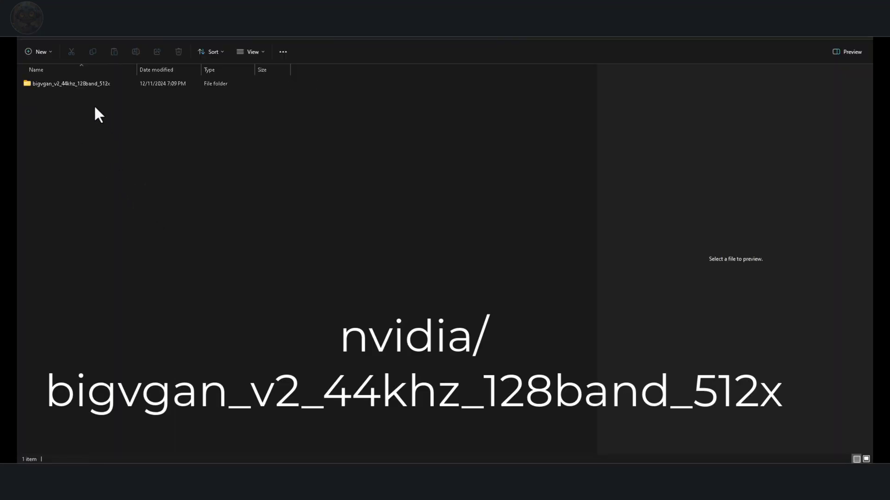
pyautogui.doubleClick(89, 83)
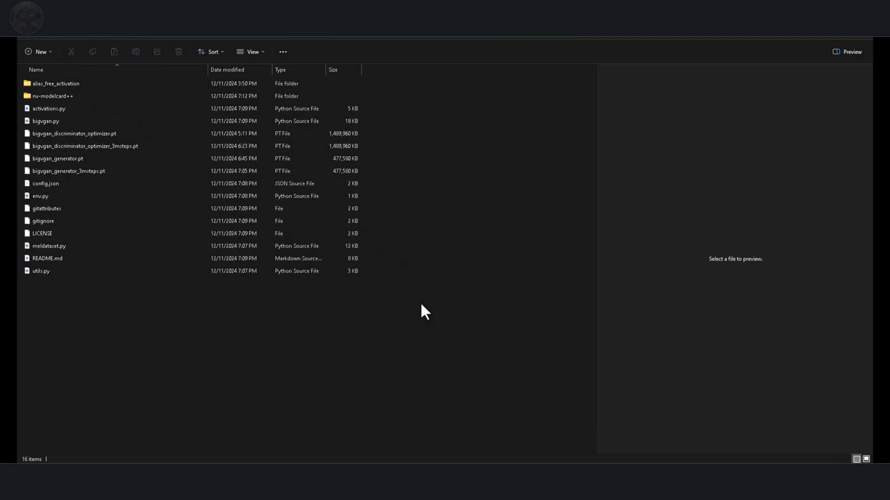
pyautogui.hotkey('alt', 'Left')
pyautogui.hotkey('alt', 'Left')
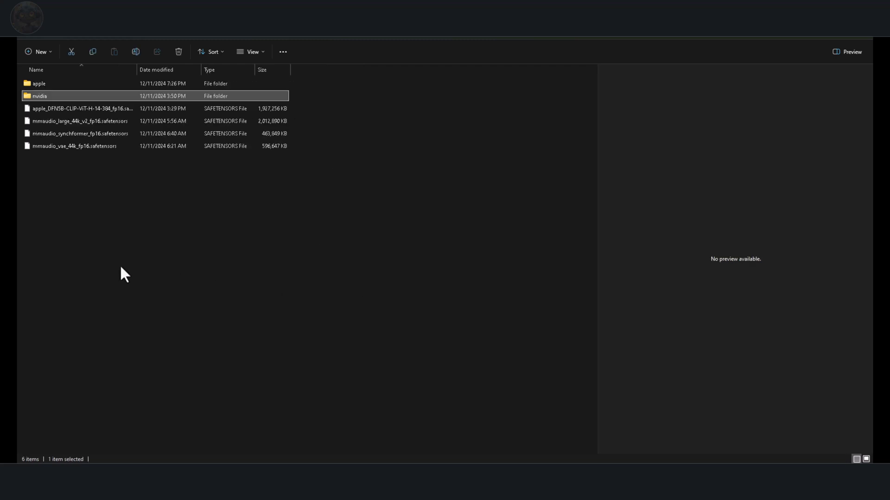